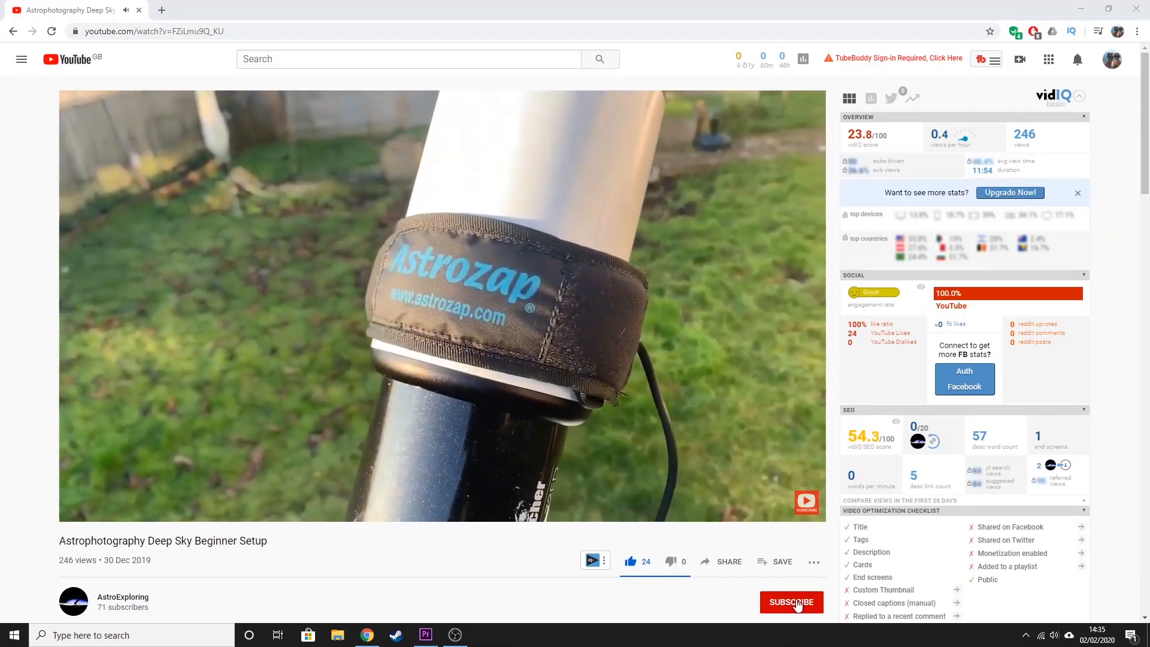
Step: Subscribe to the AstroExploring channel and set its notifications to All
{"action": "left_click", "coordinate": [797, 604]}
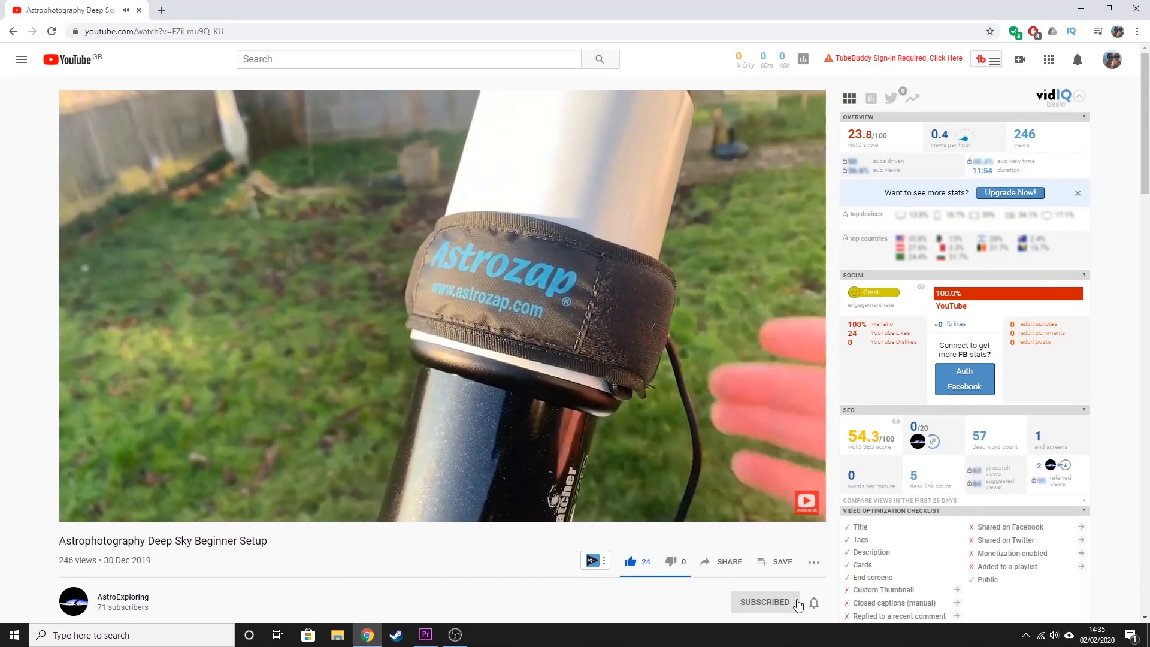
{"action": "left_click", "coordinate": [815, 604]}
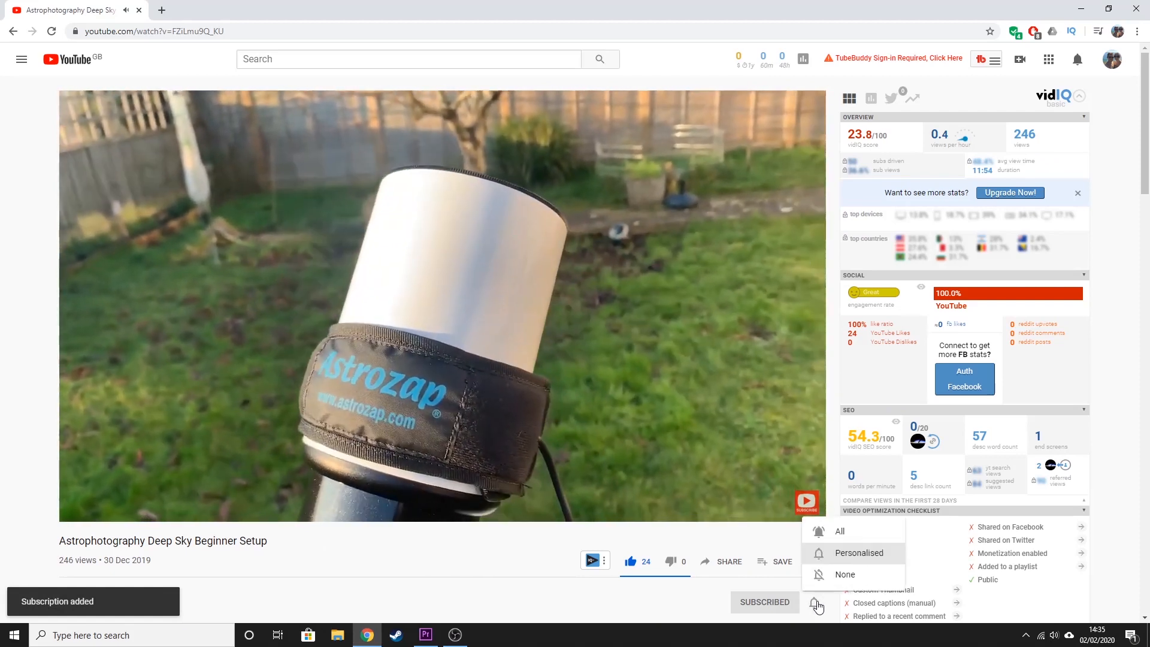
{"action": "left_click", "coordinate": [864, 533]}
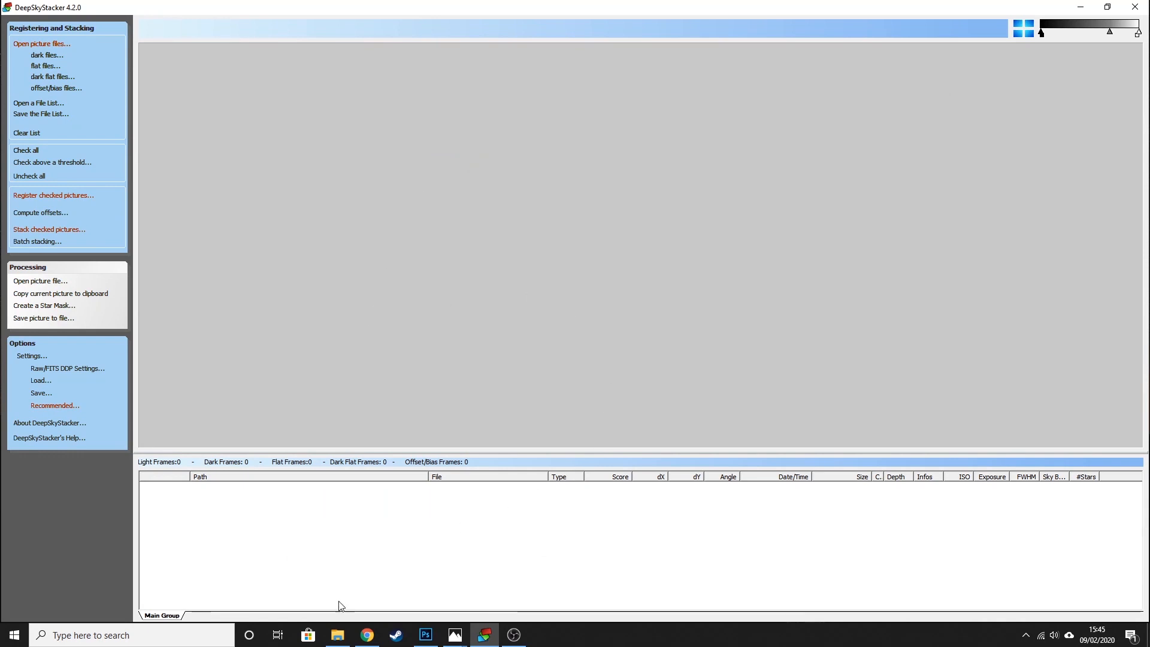
Step: Switch to File Explorer, view the light frame IMG_9434 from the 19-01-20 folder, and close the image viewer
{"action": "left_click", "coordinate": [337, 637]}
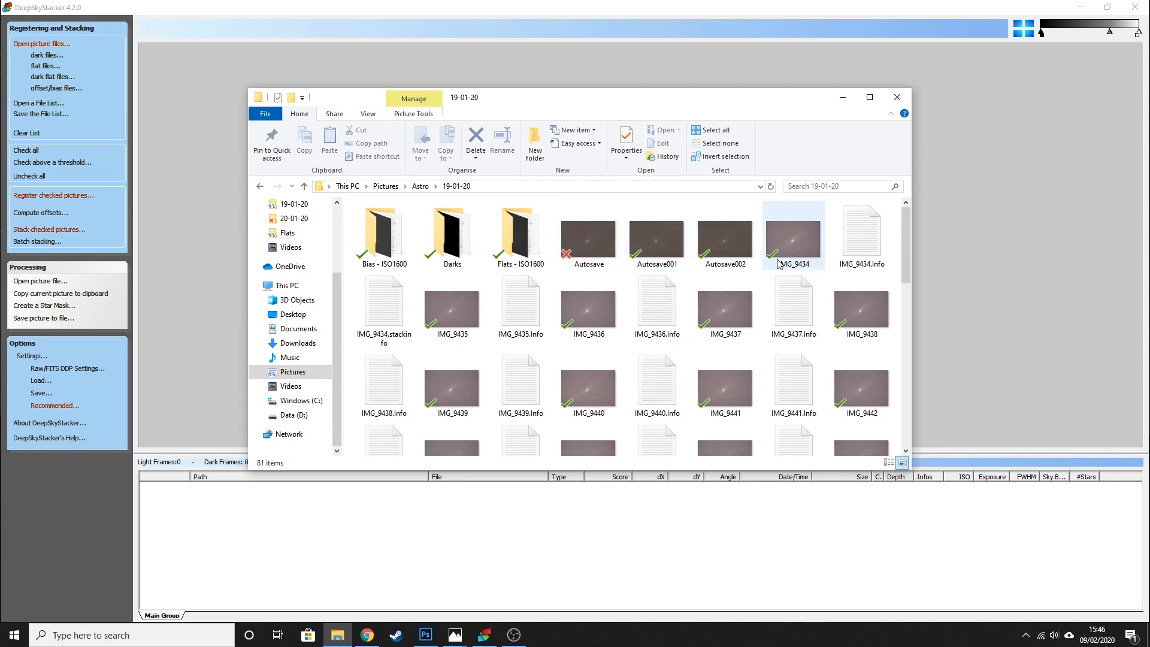
{"action": "left_click", "coordinate": [805, 258]}
{"action": "double_click", "coordinate": [804, 257]}
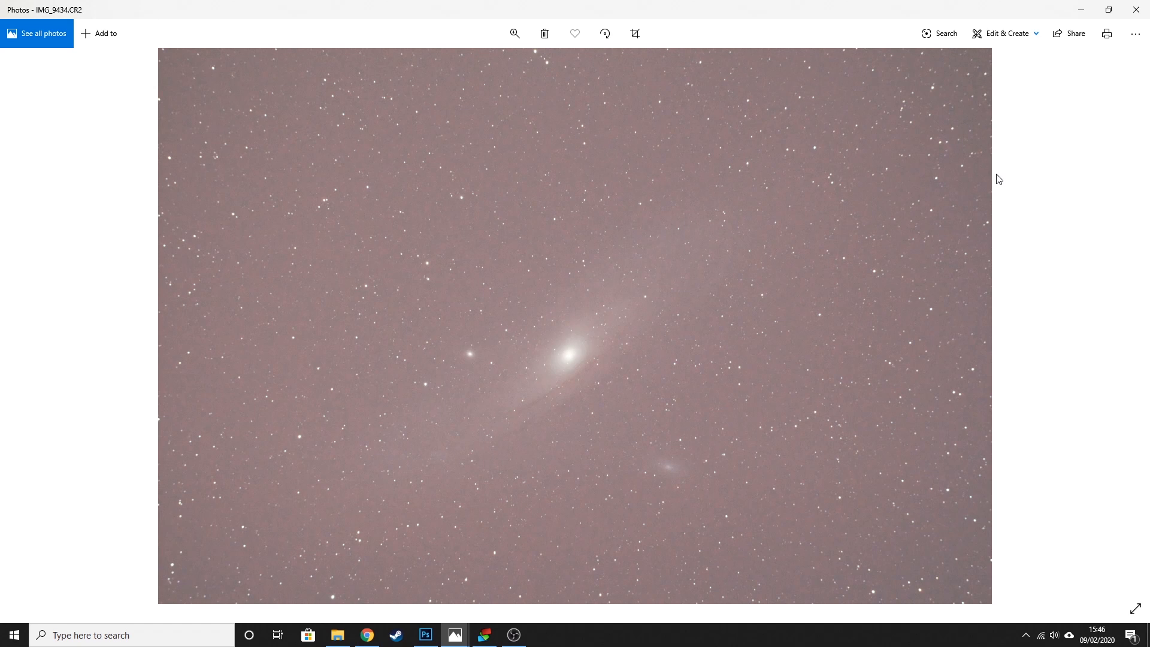
{"action": "left_click", "coordinate": [1137, 17]}
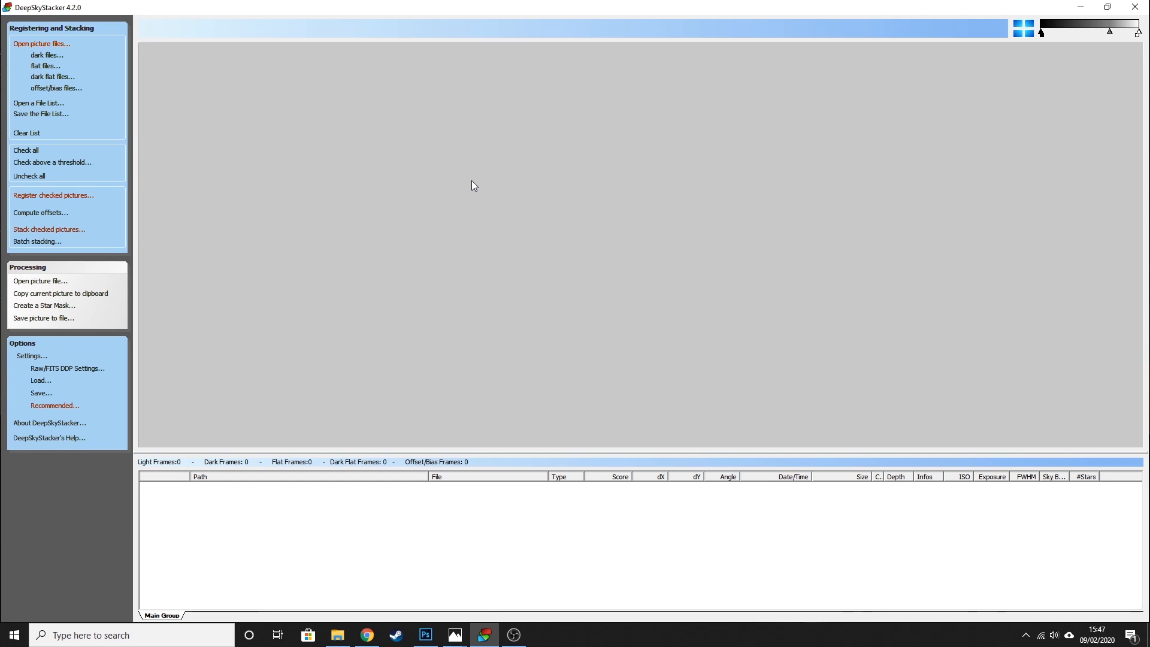
Step: Group the files in the 19-01-20 folder by type in File Explorer, and return to DeepSkyStacker
{"action": "left_click", "coordinate": [338, 635]}
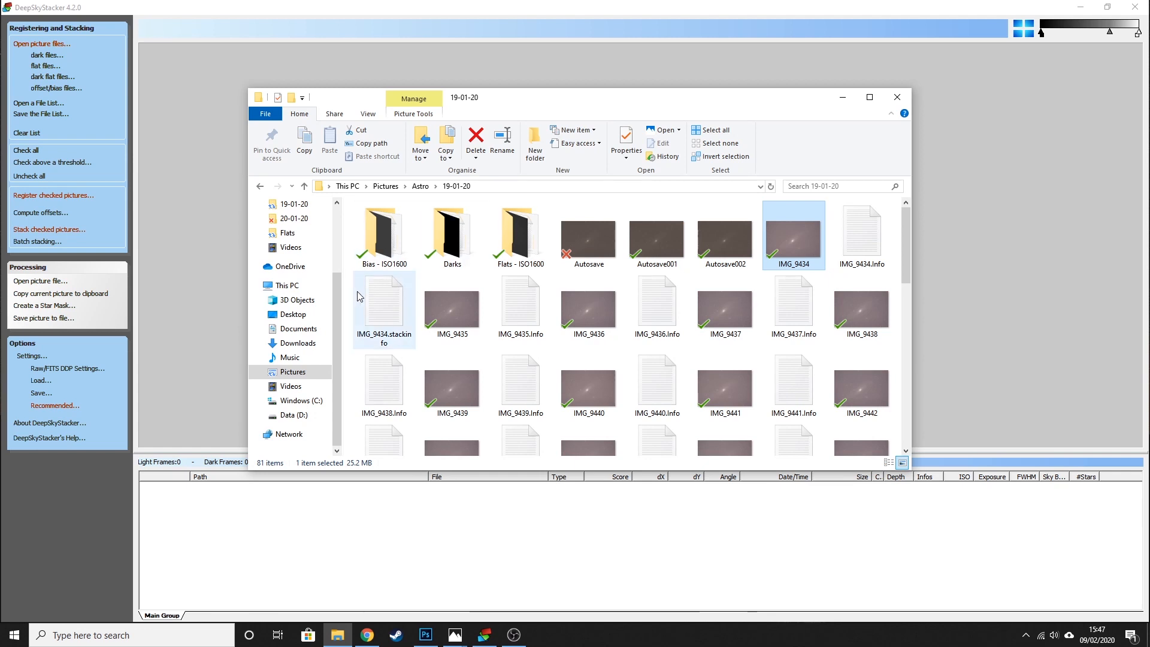
{"action": "right_click", "coordinate": [351, 251]}
{"action": "mouse_move", "coordinate": [433, 284]}
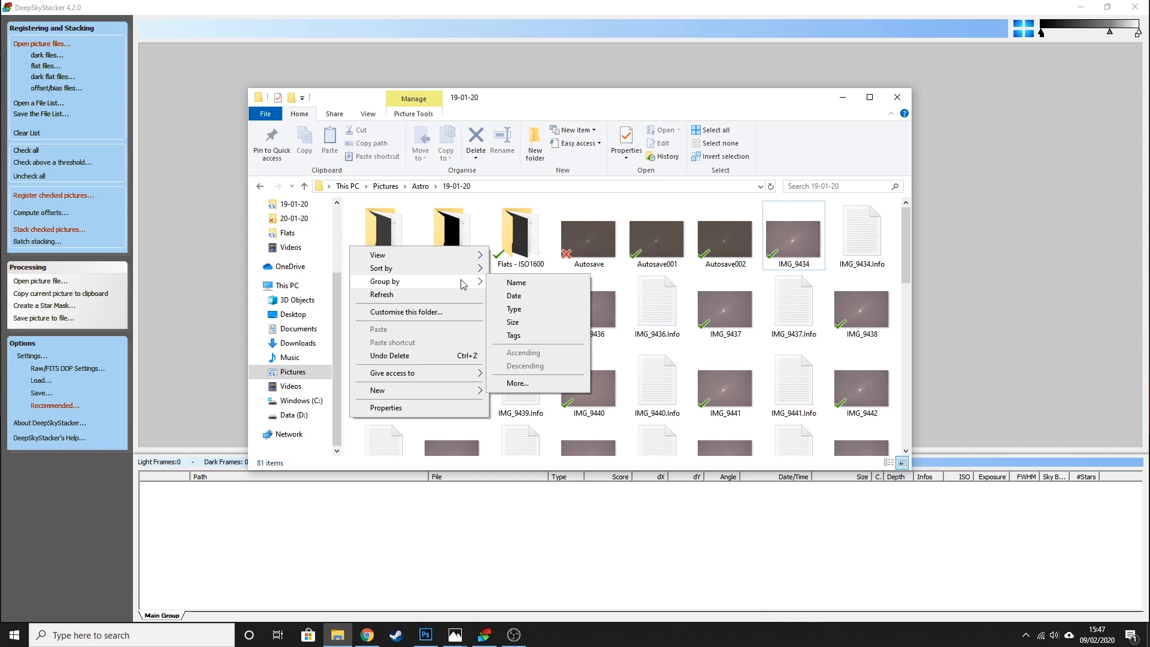
{"action": "left_click", "coordinate": [552, 312]}
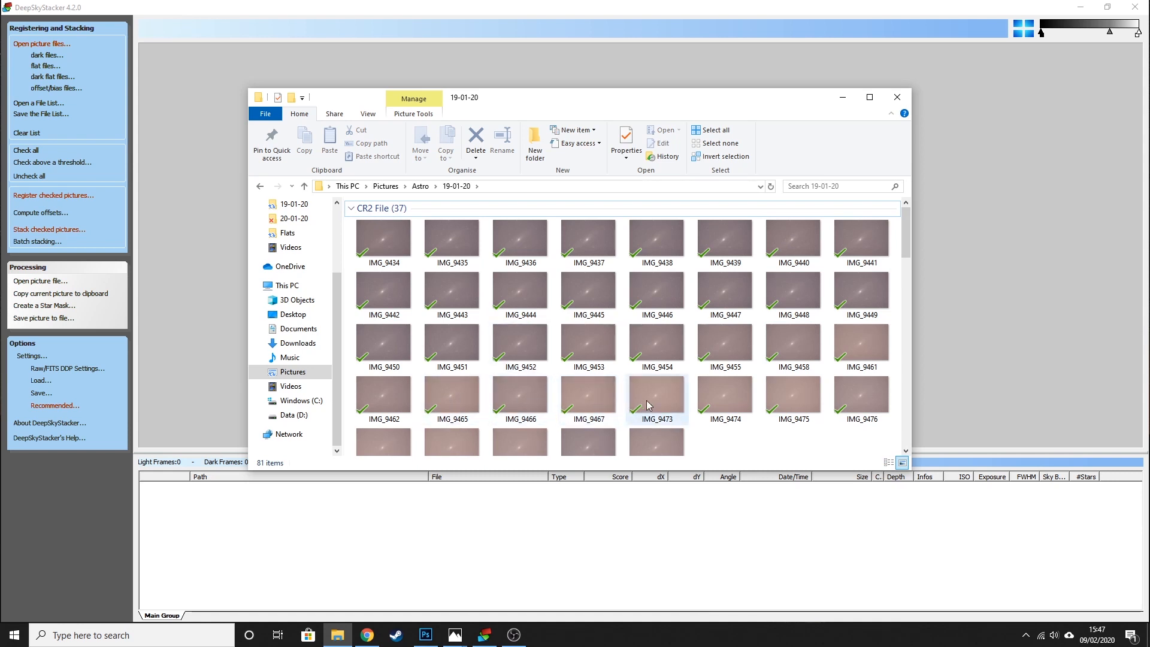
{"action": "left_click", "coordinate": [1007, 353]}
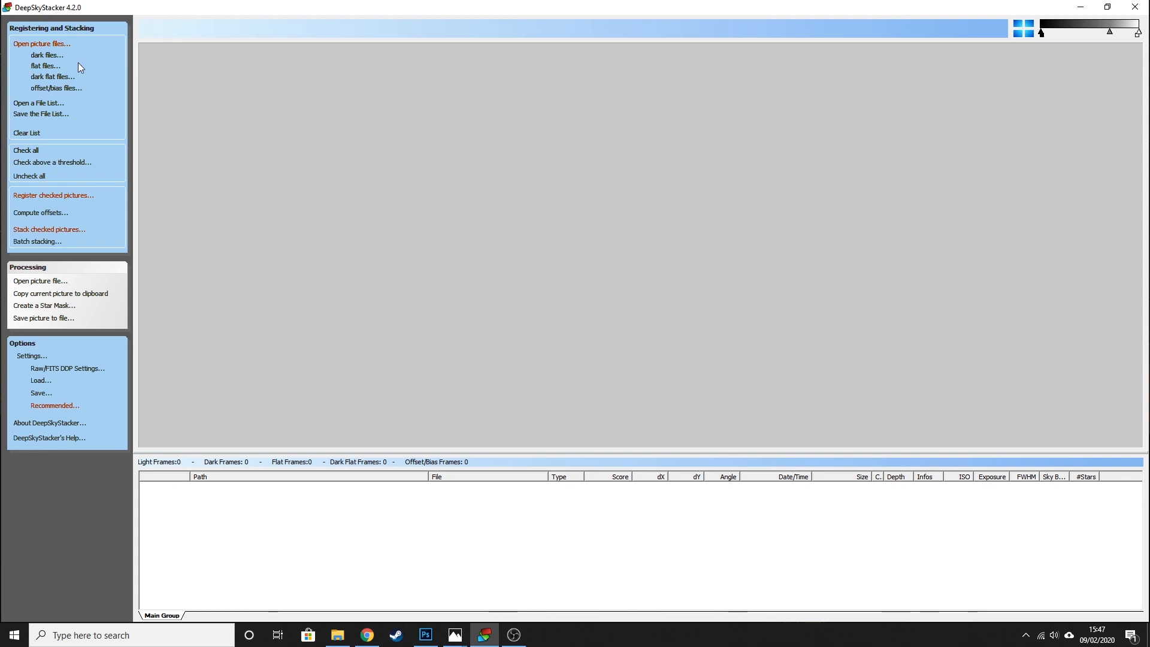
Step: Load the CR2 light frames IMG_9434 through IMG_9481 from the 19-01-20 folder
{"action": "left_click", "coordinate": [59, 42]}
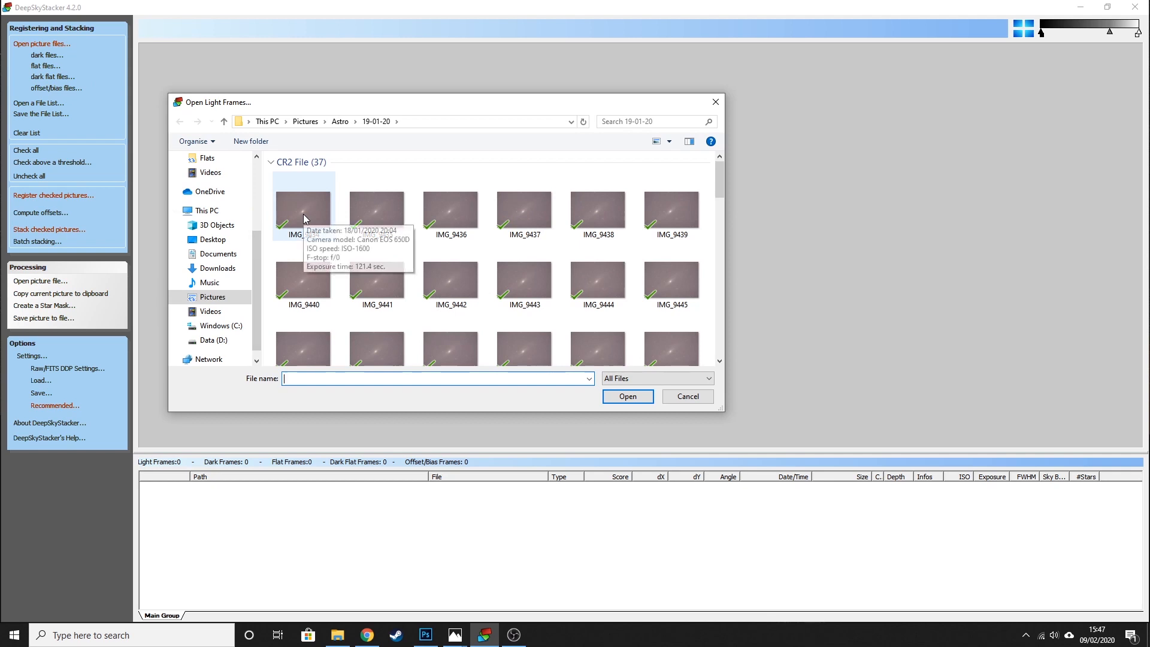
{"action": "left_click", "coordinate": [303, 214]}
{"action": "left_click_drag", "start_coordinate": [720, 179], "coordinate": [724, 231]}
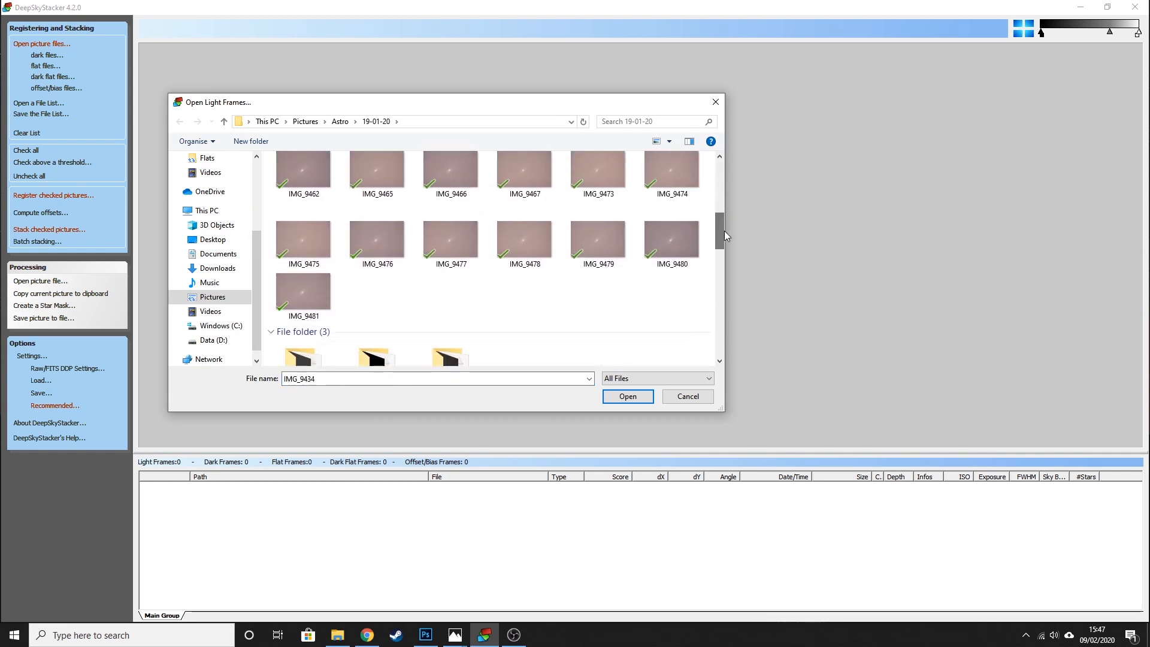
{"action": "left_click", "coordinate": [305, 312], "text": "shift"}
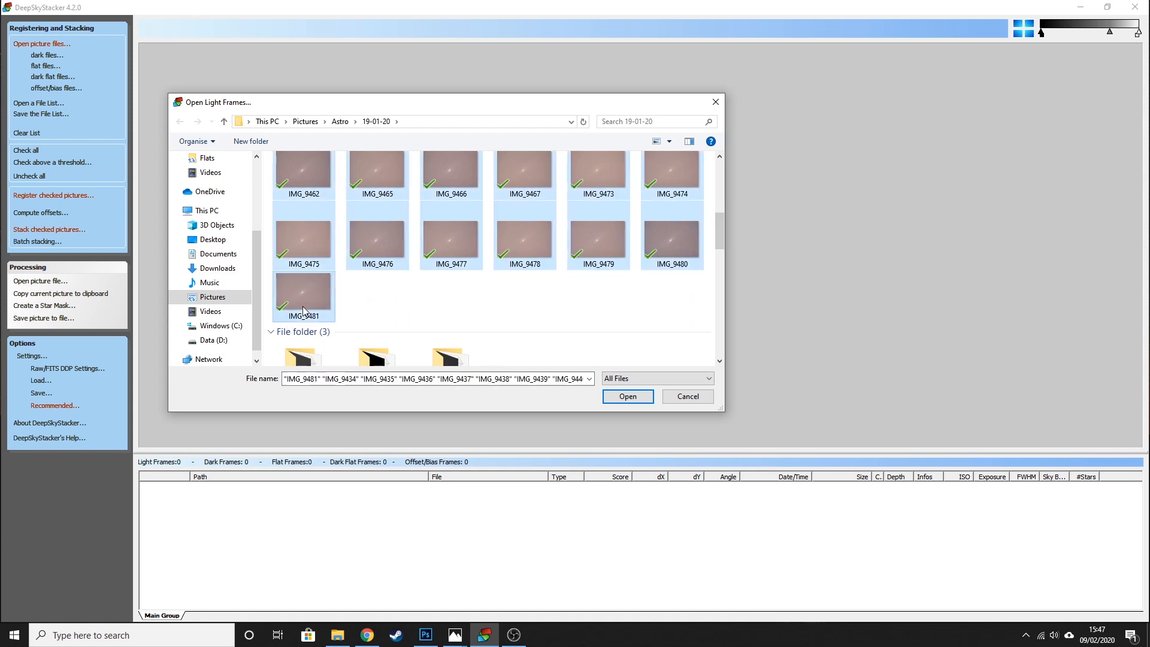
{"action": "left_click", "coordinate": [628, 398]}
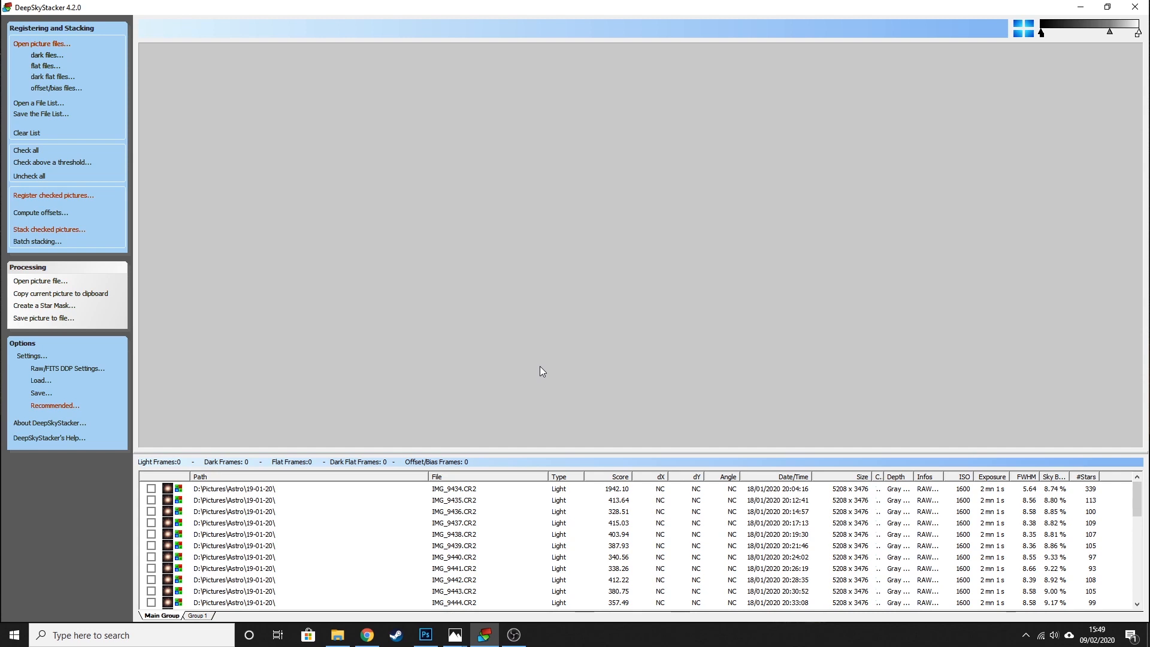
Step: Load the dark frames IMG_9527 through IMG_9542 from the Darks folder
{"action": "left_click", "coordinate": [45, 57]}
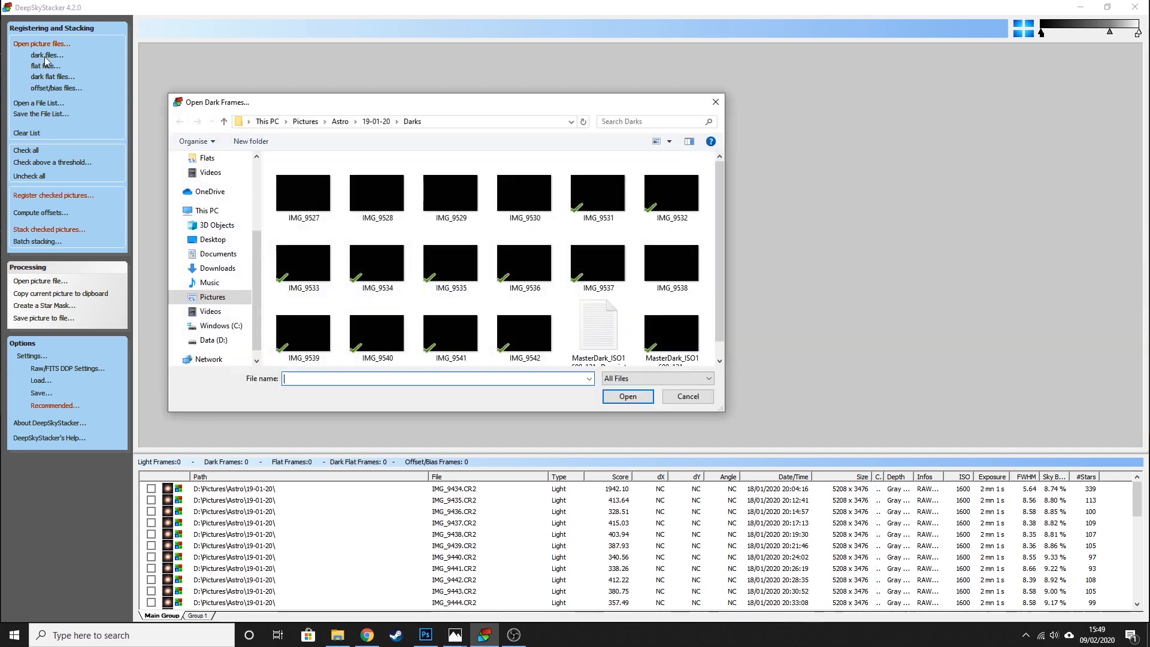
{"action": "left_click", "coordinate": [311, 205]}
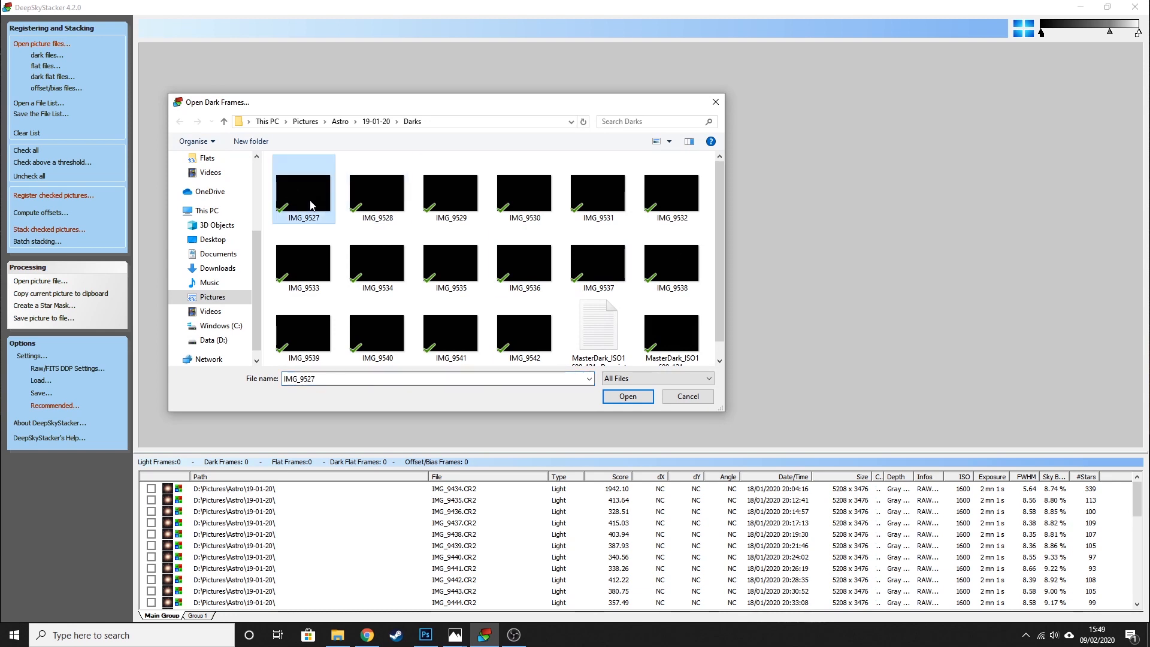
{"action": "left_click", "coordinate": [512, 349], "text": "shift"}
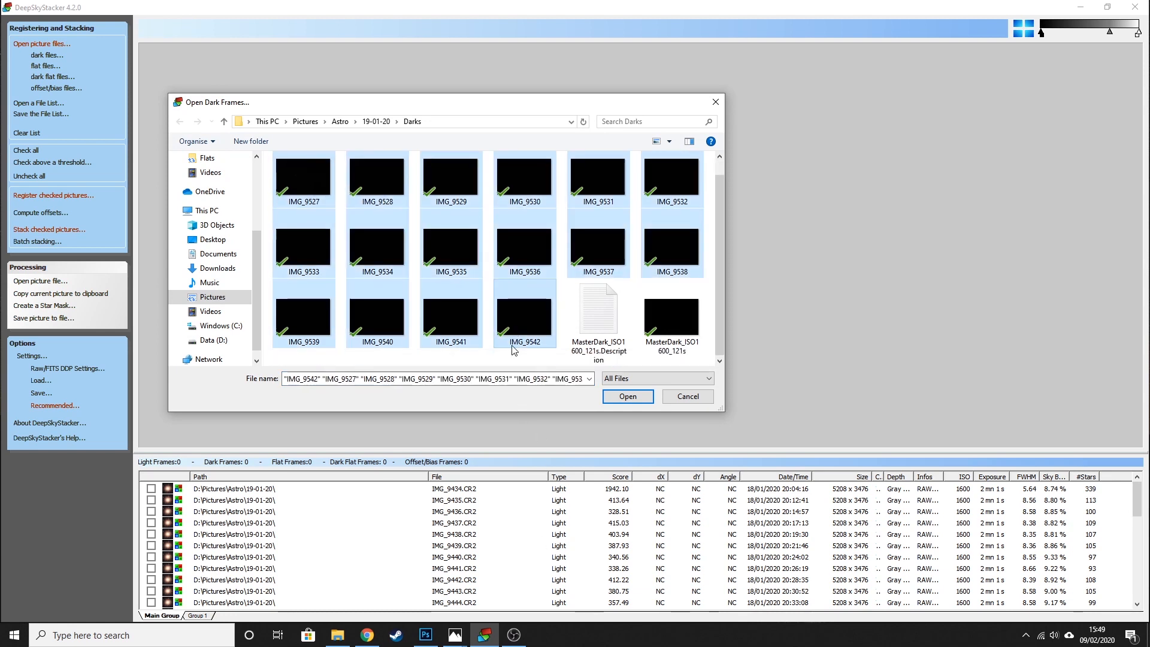
{"action": "left_click", "coordinate": [628, 397]}
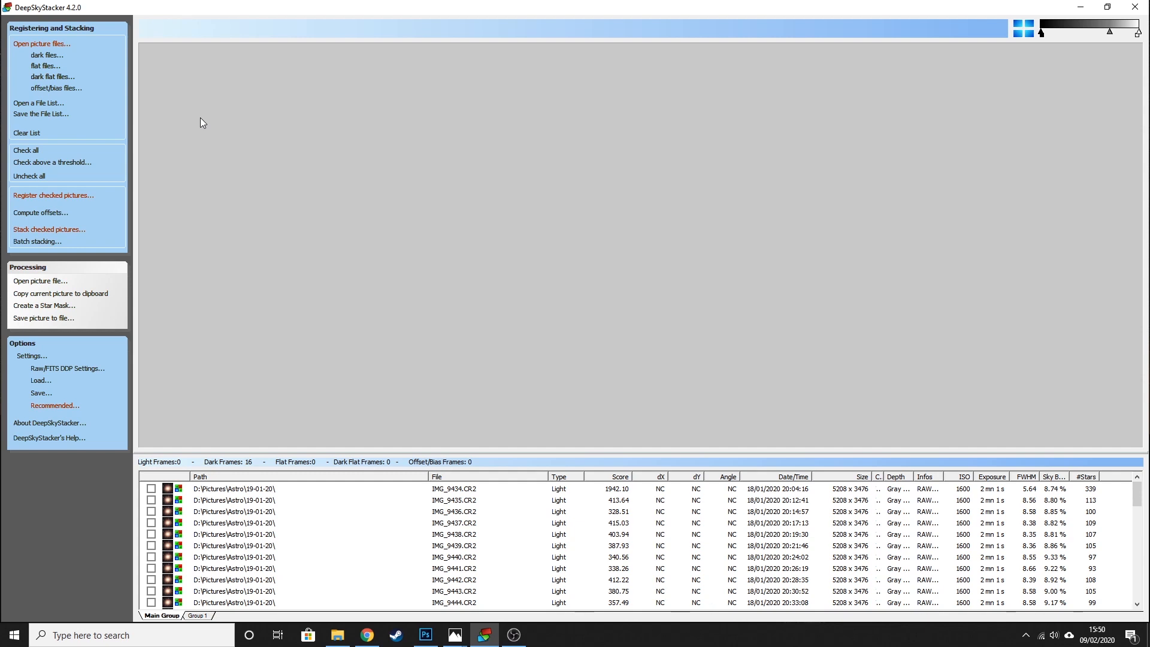
Step: Load the flat frames IMG_9544 through IMG_9573 from the Flats - ISO1600 folder
{"action": "left_click", "coordinate": [46, 67]}
{"action": "left_click", "coordinate": [317, 225]}
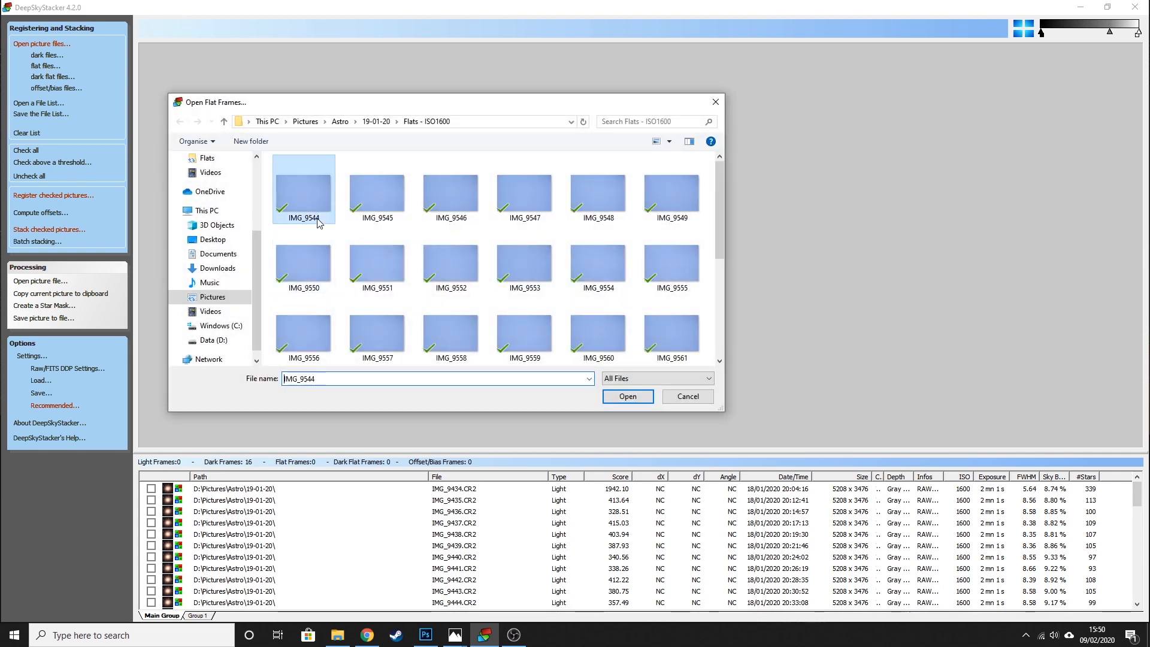
{"action": "left_click_drag", "start_coordinate": [722, 244], "coordinate": [718, 336]}
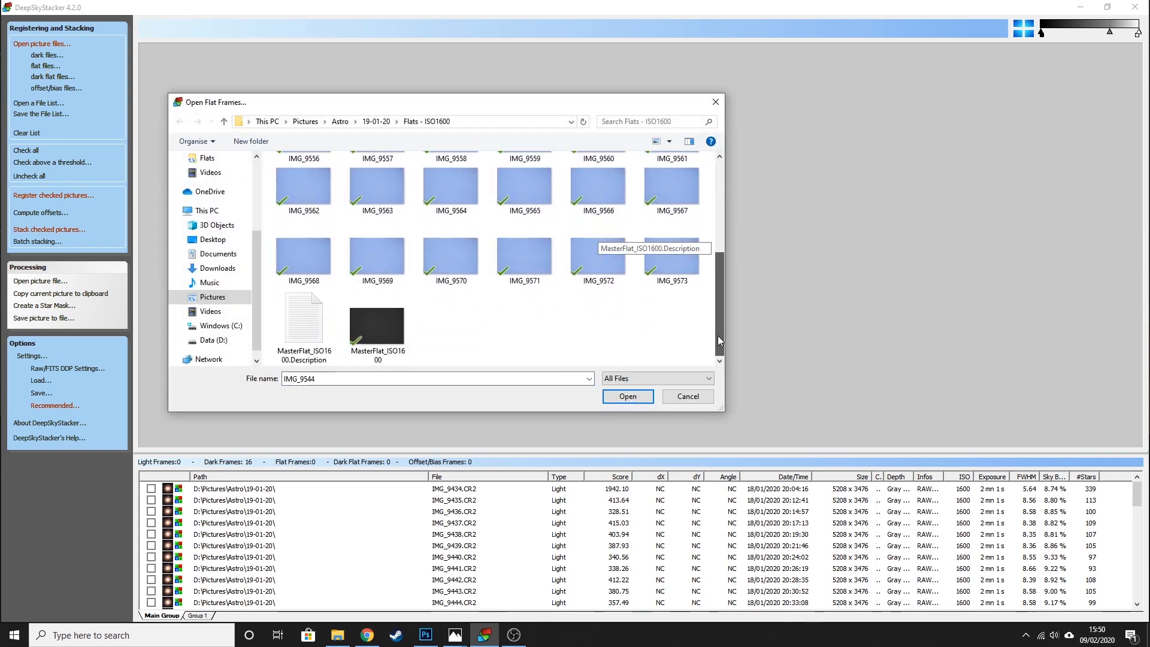
{"action": "left_click", "coordinate": [690, 275], "text": "shift"}
{"action": "left_click", "coordinate": [629, 398]}
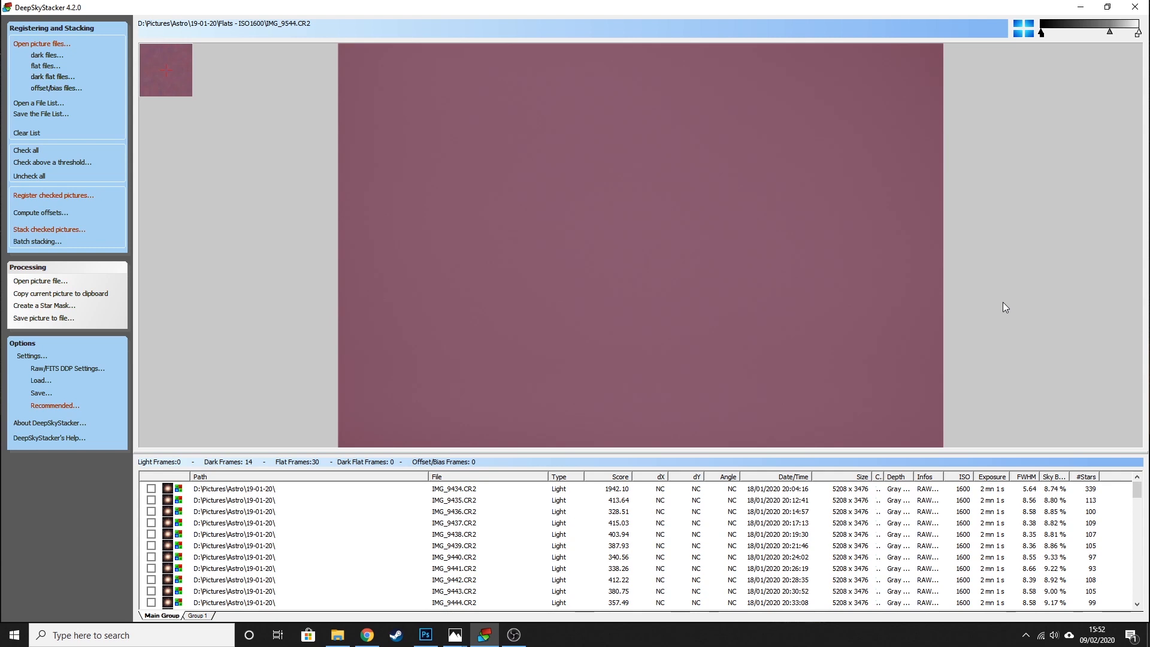
Step: Load the offset/bias frames IMG_9574 through IMG_9623 from the Bias - ISO1600 folder
{"action": "left_click", "coordinate": [69, 89]}
{"action": "left_click", "coordinate": [301, 190]}
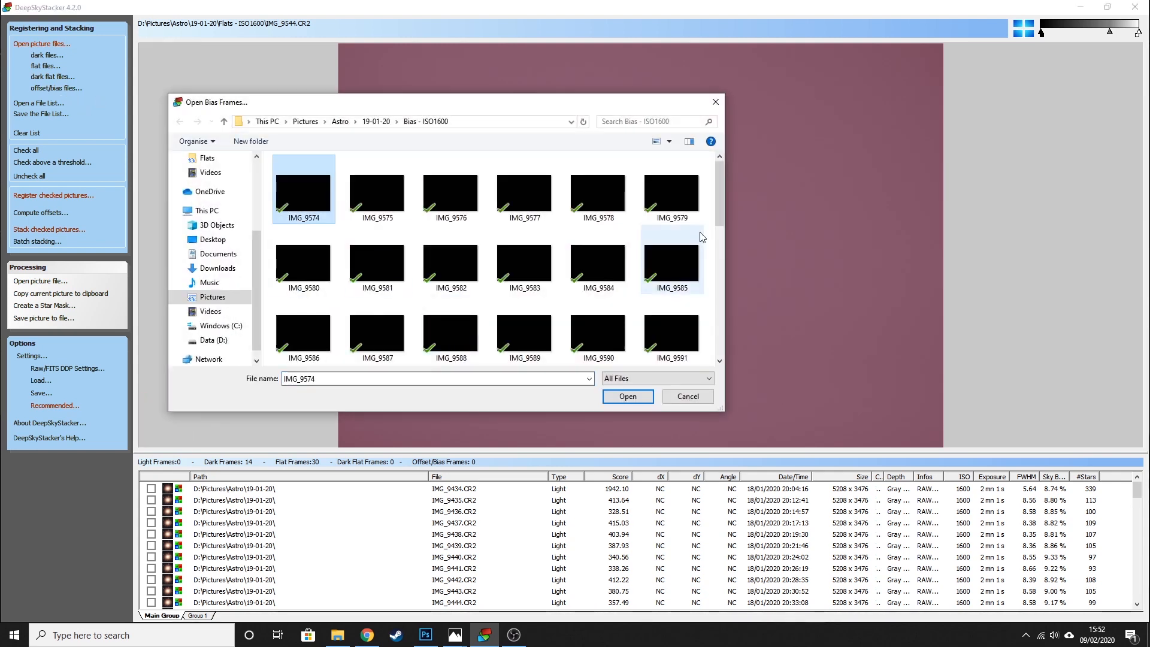
{"action": "scroll", "coordinate": [599, 201], "scroll_direction": "down", "scroll_amount": 5}
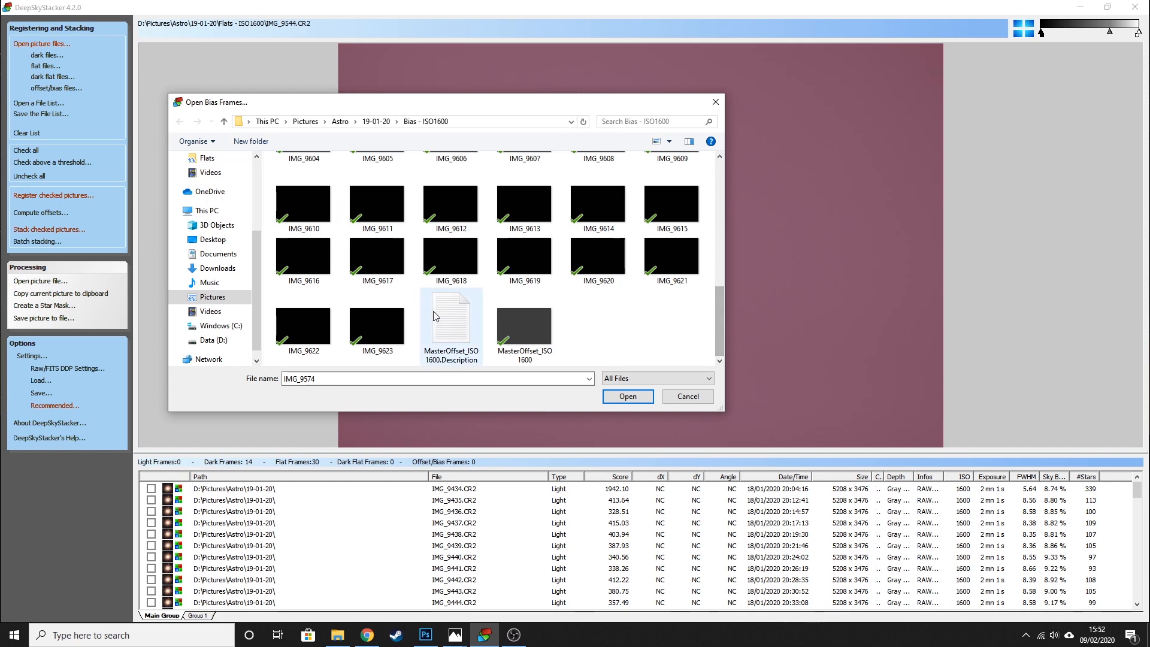
{"action": "left_click", "coordinate": [390, 335], "text": "shift"}
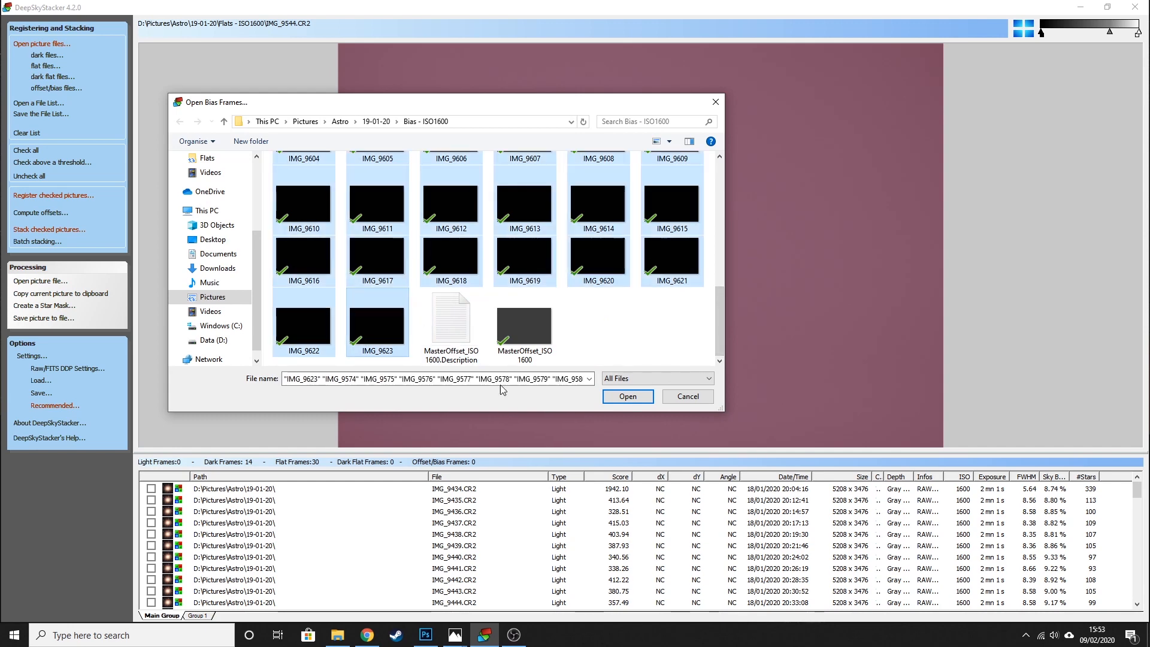
{"action": "left_click", "coordinate": [639, 396]}
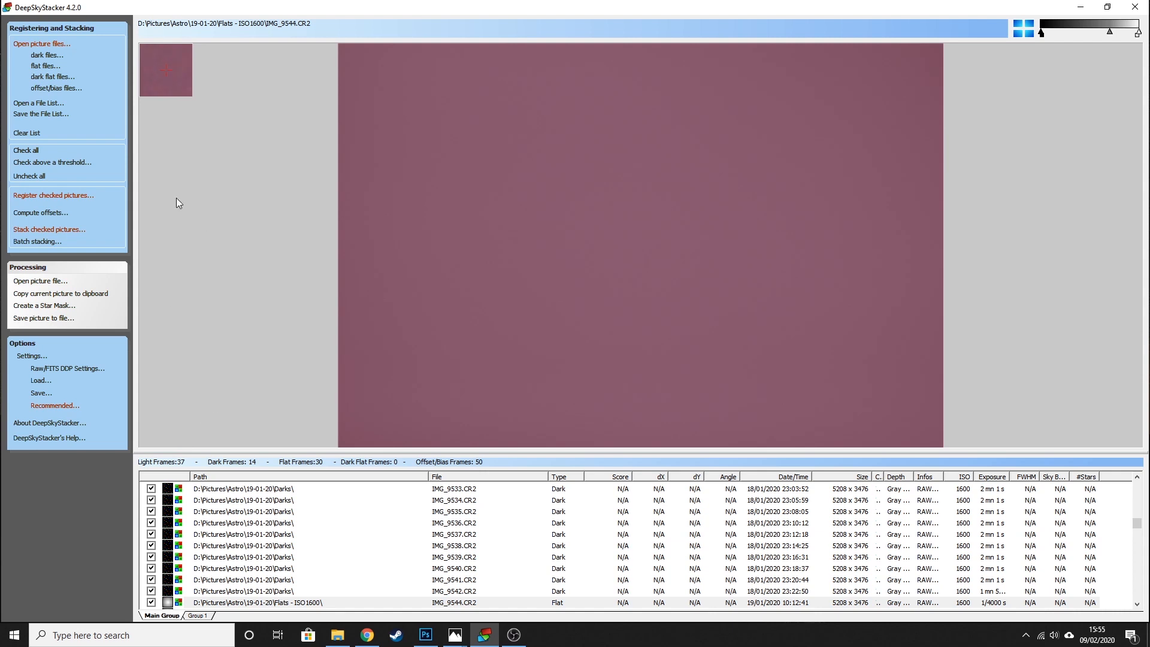
Step: In the register settings for the checked pictures, set the star detection threshold to 65% and compute the number of detected stars
{"action": "left_click", "coordinate": [81, 198]}
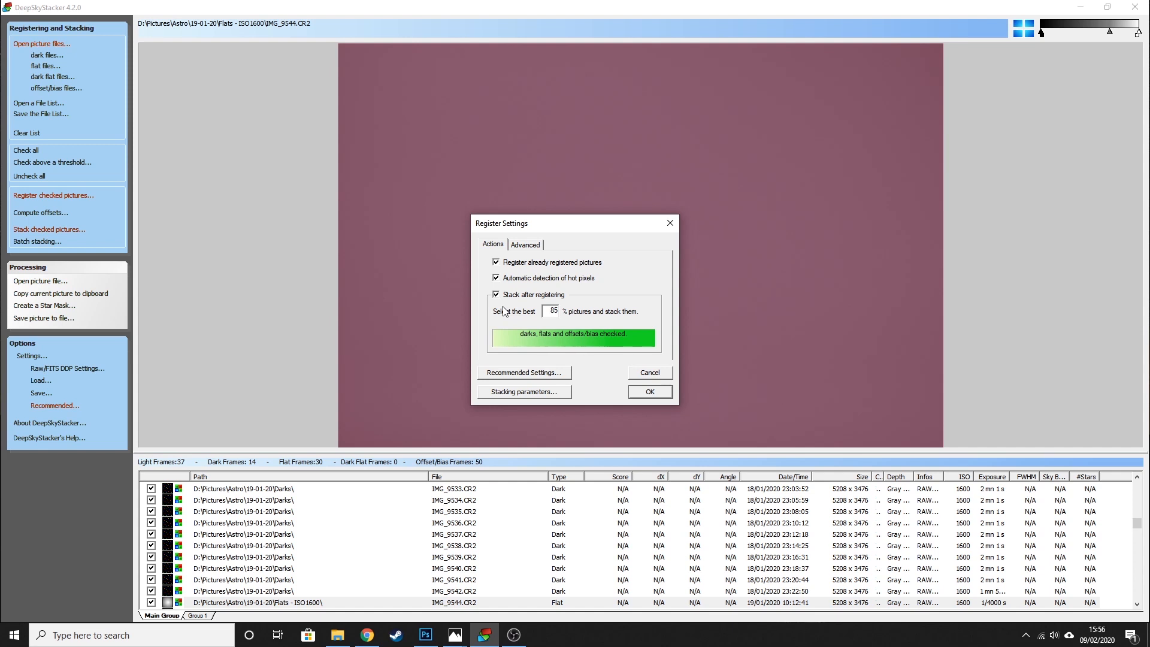
{"action": "left_click", "coordinate": [526, 247]}
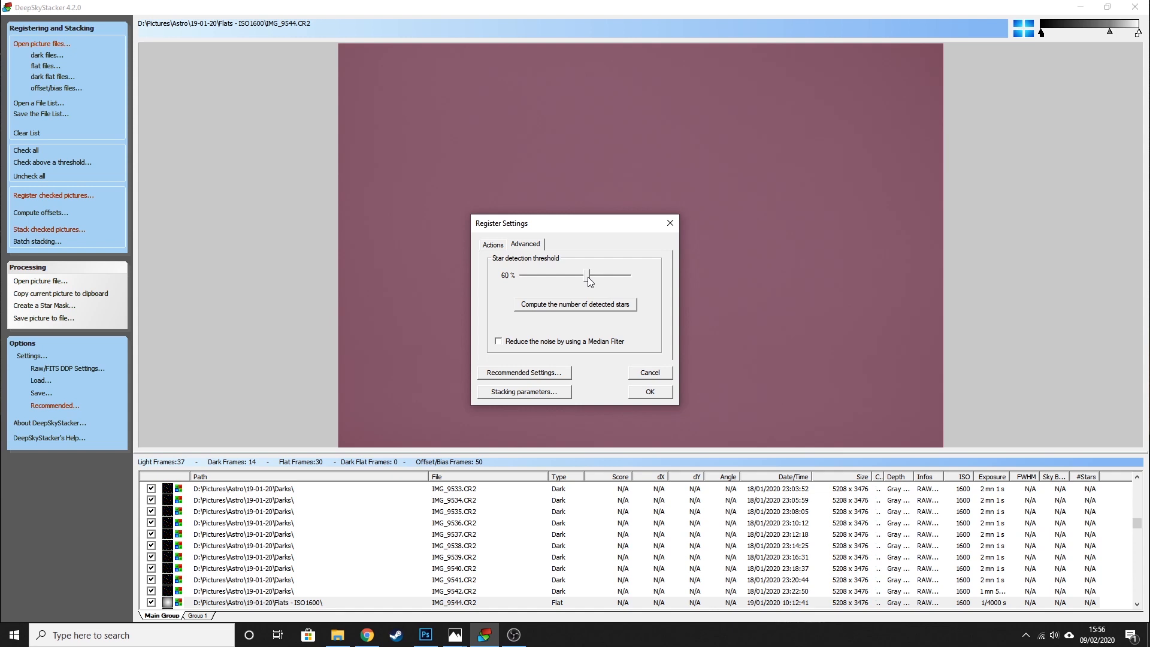
{"action": "left_click_drag", "start_coordinate": [590, 282], "coordinate": [566, 285]}
{"action": "left_click", "coordinate": [585, 307]}
{"action": "left_click_drag", "start_coordinate": [567, 278], "coordinate": [582, 280]}
{"action": "left_click_drag", "start_coordinate": [591, 283], "coordinate": [592, 283]}
{"action": "left_click", "coordinate": [632, 307]}
{"action": "left_click", "coordinate": [591, 277]}
{"action": "left_click_drag", "start_coordinate": [591, 277], "coordinate": [596, 278]}
{"action": "left_click", "coordinate": [585, 308]}
Step: Review the recommended settings for the light, bias, dark and flat frames and for background calibration, and accept them as they are
{"action": "left_click", "coordinate": [522, 373]}
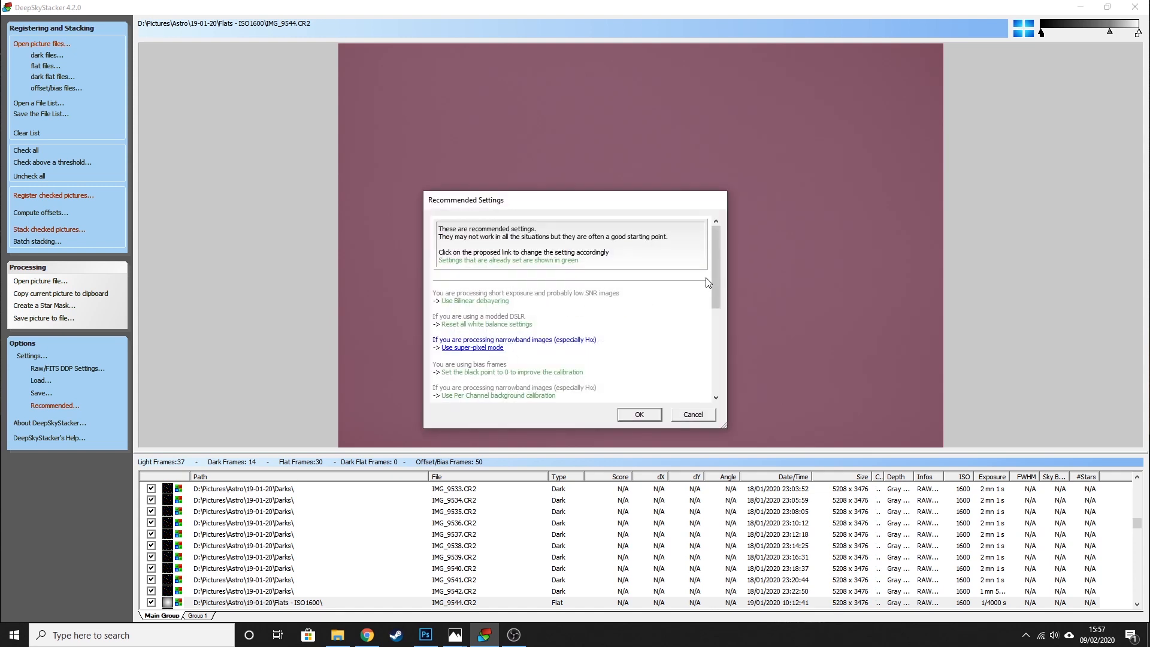
{"action": "left_click_drag", "start_coordinate": [713, 265], "coordinate": [714, 314]}
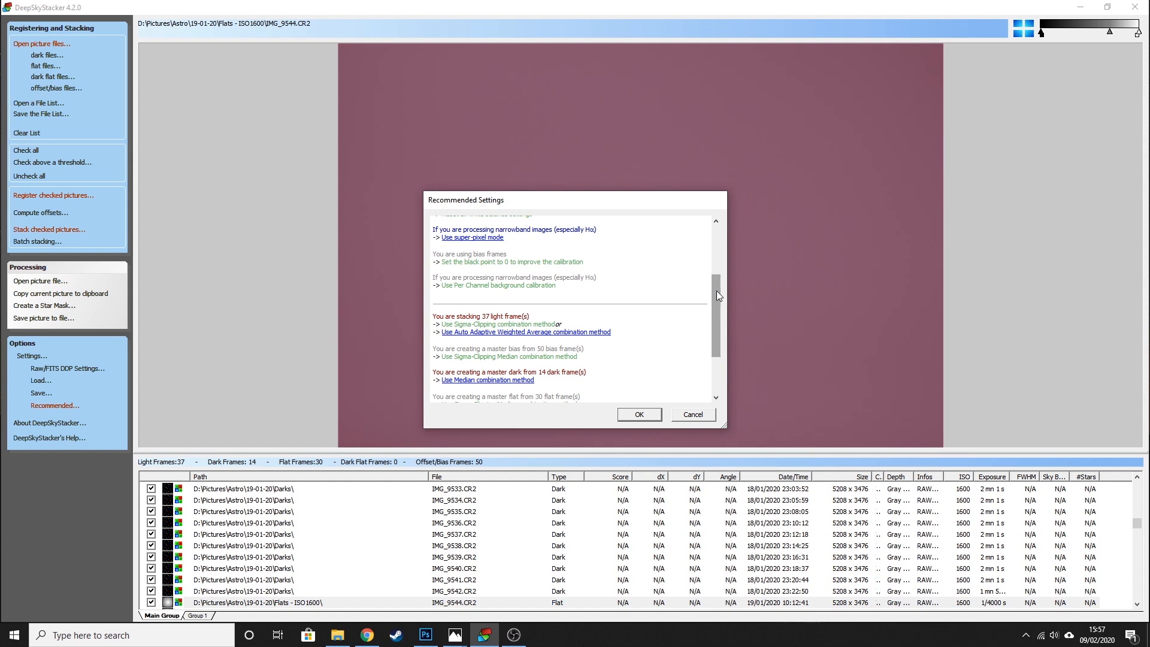
{"action": "mouse_move", "coordinate": [716, 290]}
{"action": "left_mouse_down"}
{"action": "mouse_move", "coordinate": [723, 250]}
{"action": "mouse_move", "coordinate": [718, 346]}
{"action": "mouse_move", "coordinate": [719, 302]}
{"action": "left_mouse_up"}
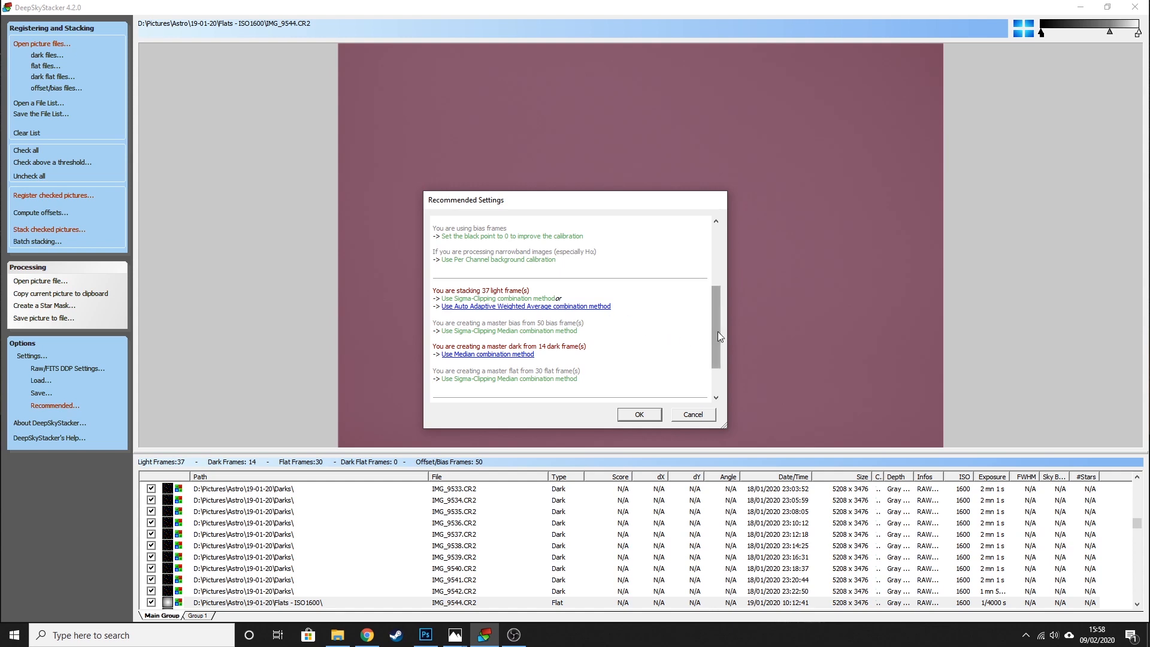
{"action": "left_click_drag", "start_coordinate": [718, 332], "coordinate": [717, 357]}
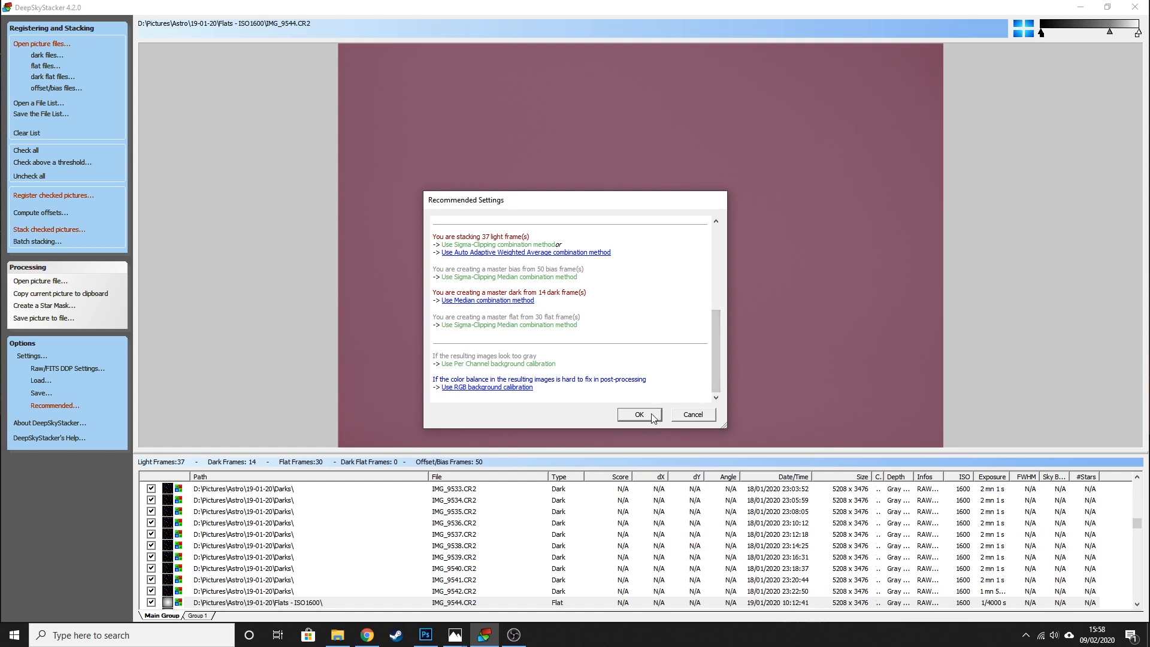
{"action": "mouse_move", "coordinate": [713, 351]}
{"action": "left_mouse_down"}
{"action": "mouse_move", "coordinate": [713, 298]}
{"action": "mouse_move", "coordinate": [717, 355]}
{"action": "left_mouse_up"}
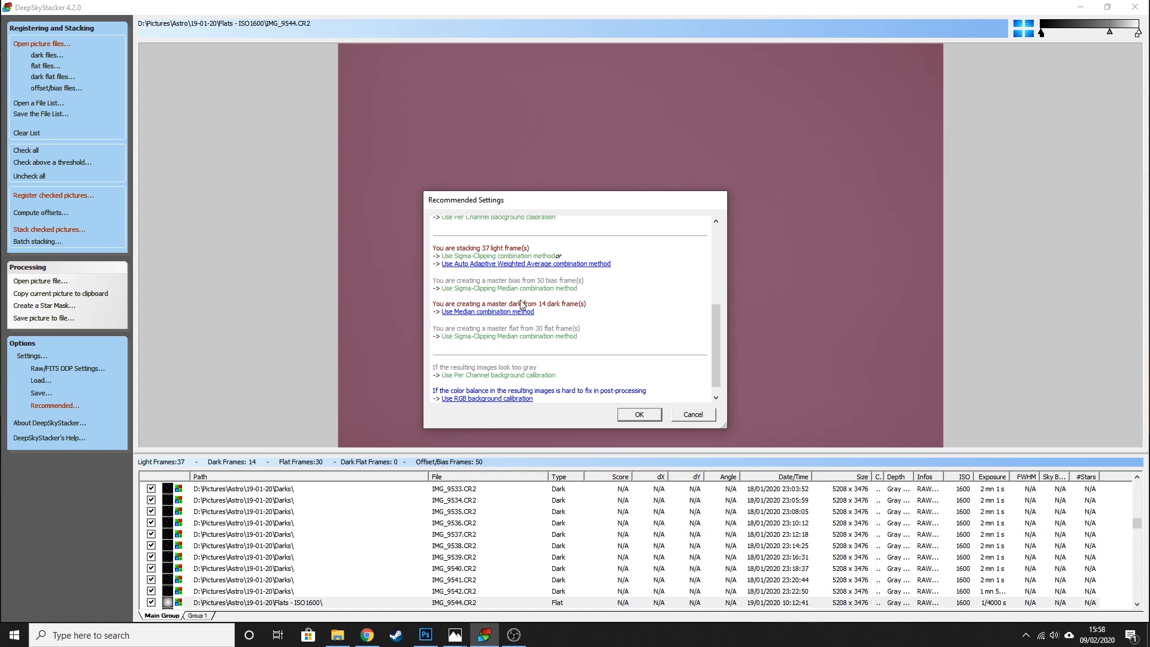
{"action": "left_click", "coordinate": [639, 414]}
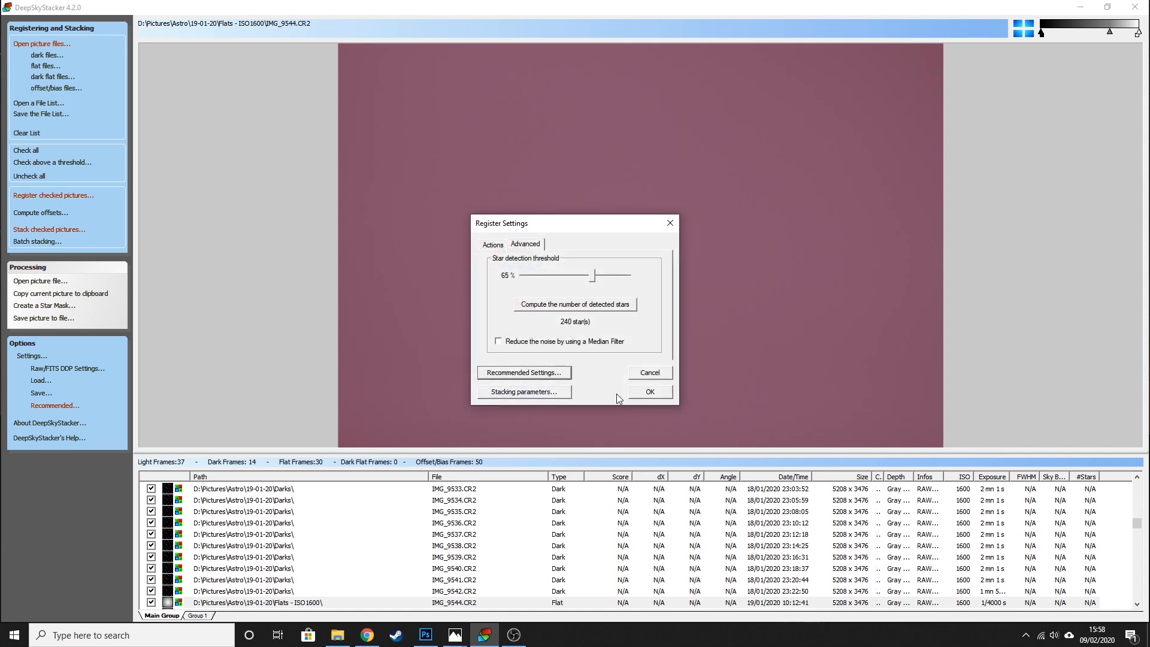
Step: Review the stacking parameters for the result, the light, dark, flat and bias/offset frames, the alignment and the output file
{"action": "left_click", "coordinate": [559, 393]}
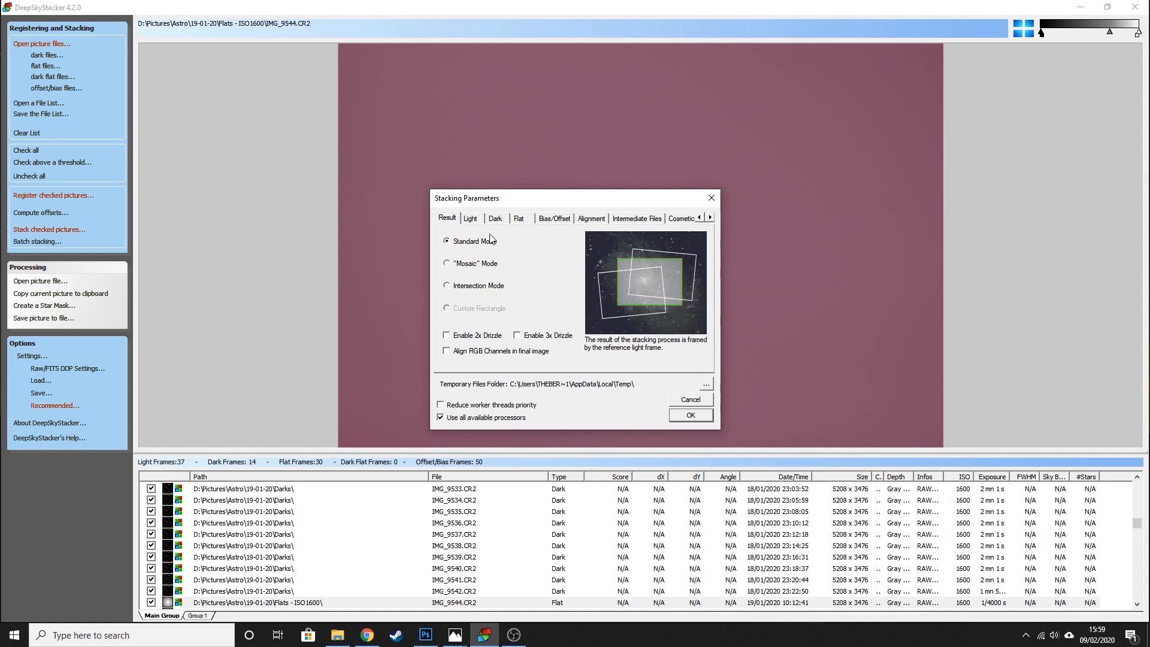
{"action": "left_click", "coordinate": [473, 219]}
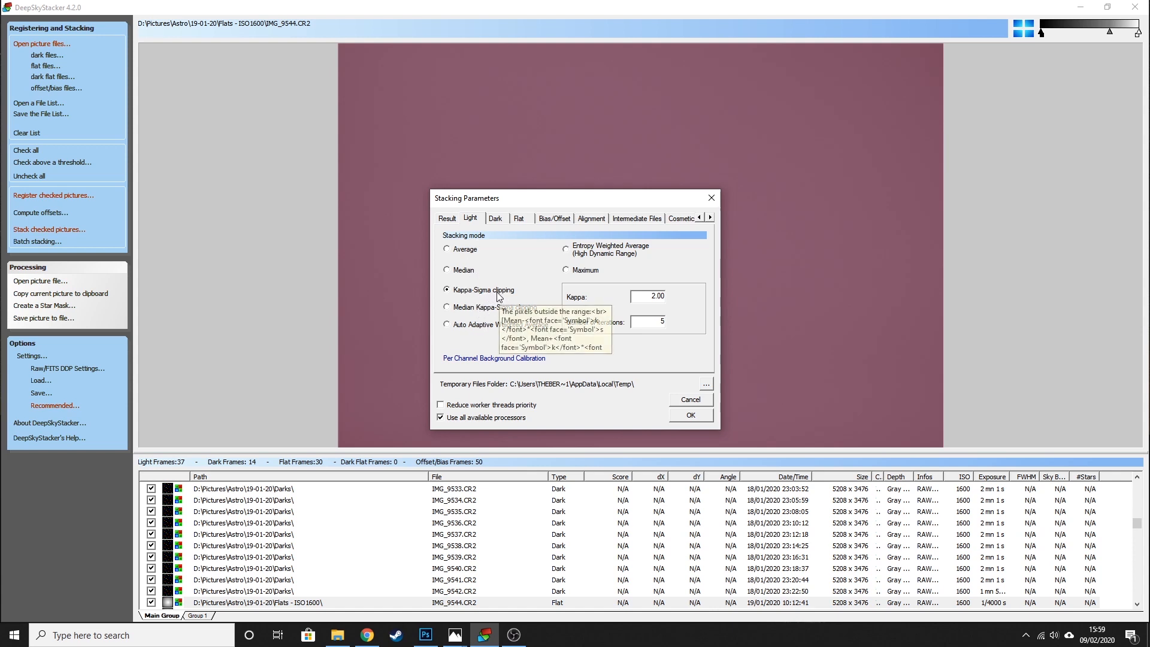
{"action": "left_click", "coordinate": [497, 219]}
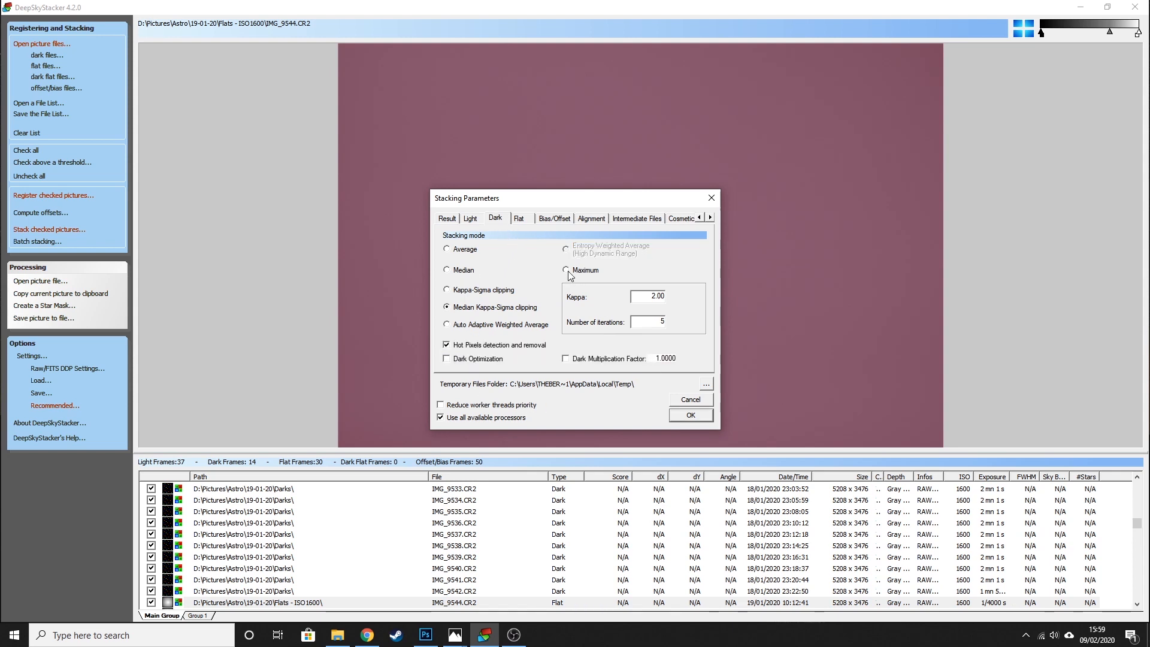
{"action": "left_click", "coordinate": [525, 221]}
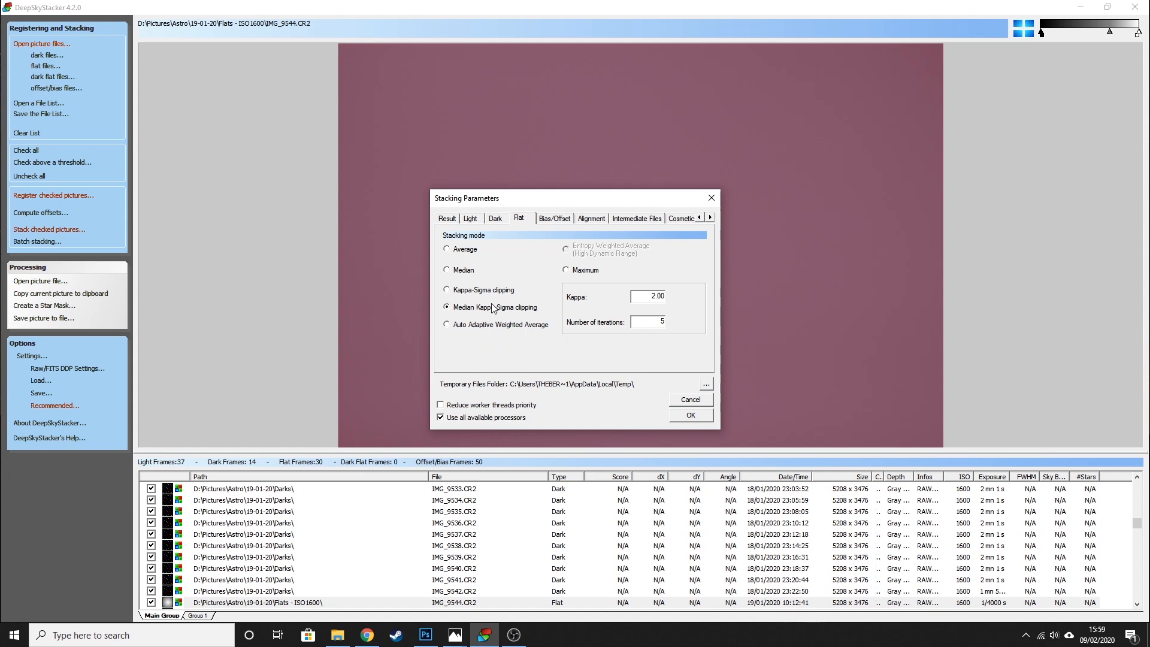
{"action": "left_click", "coordinate": [557, 220]}
{"action": "left_click", "coordinate": [598, 224]}
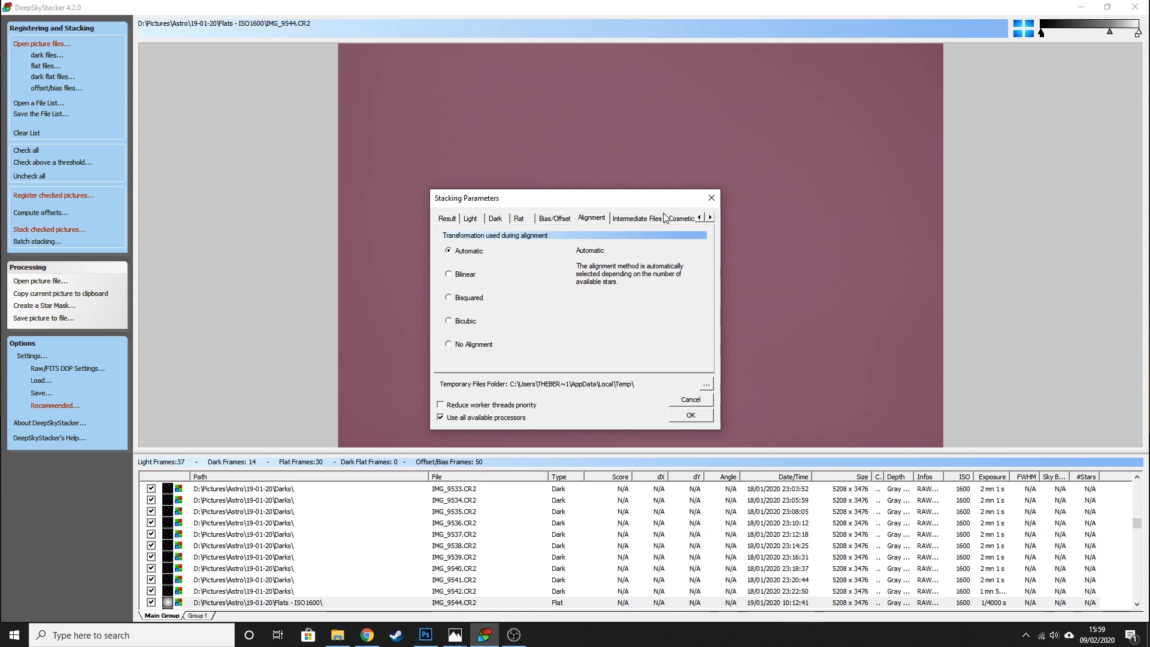
{"action": "left_click", "coordinate": [711, 219]}
{"action": "left_click", "coordinate": [710, 218]}
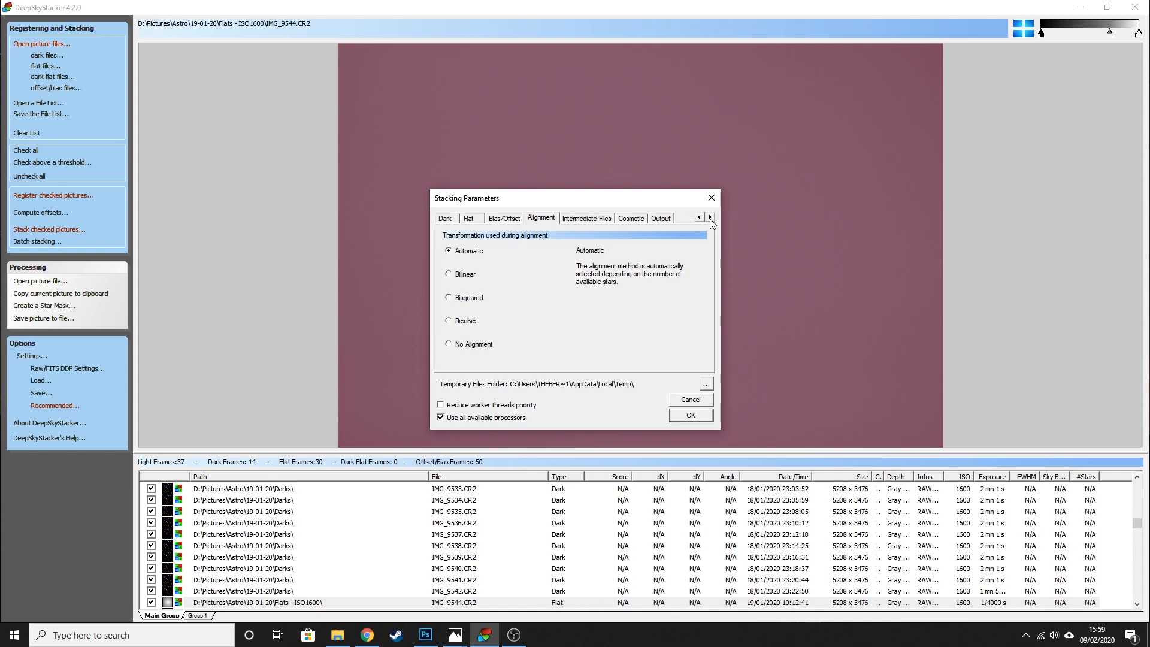
{"action": "left_click", "coordinate": [663, 217]}
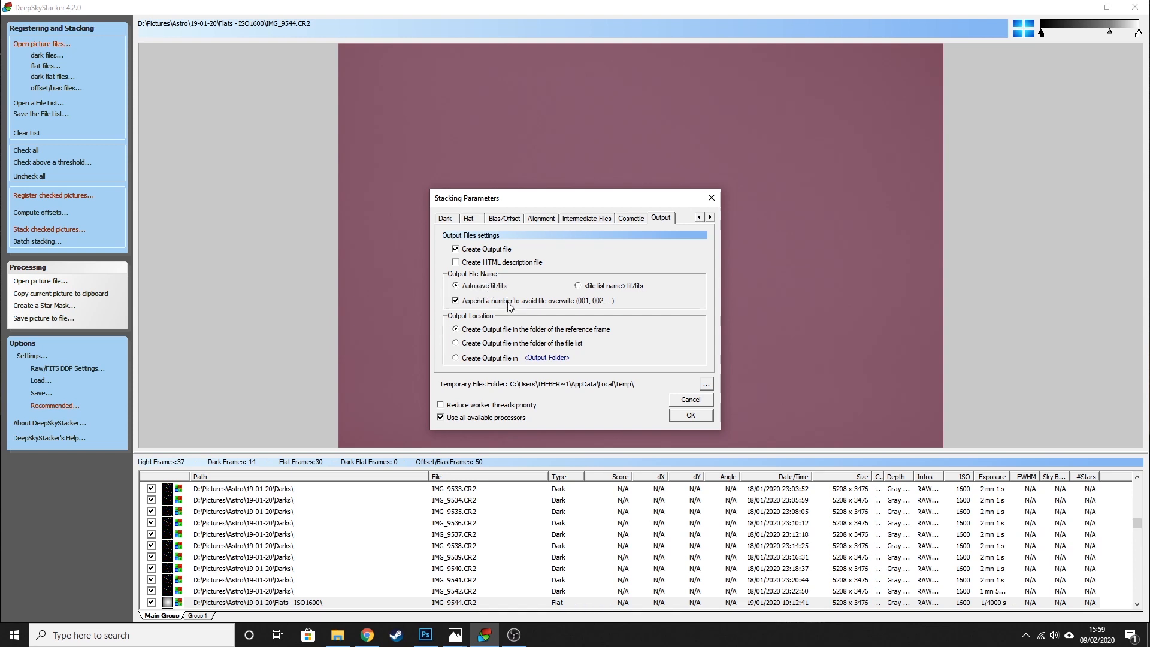
Step: Switch to File Explorer and look through the 19-01-20 folder for the Autosave TIF output files, then return to the stacking parameters
{"action": "left_click", "coordinate": [338, 636]}
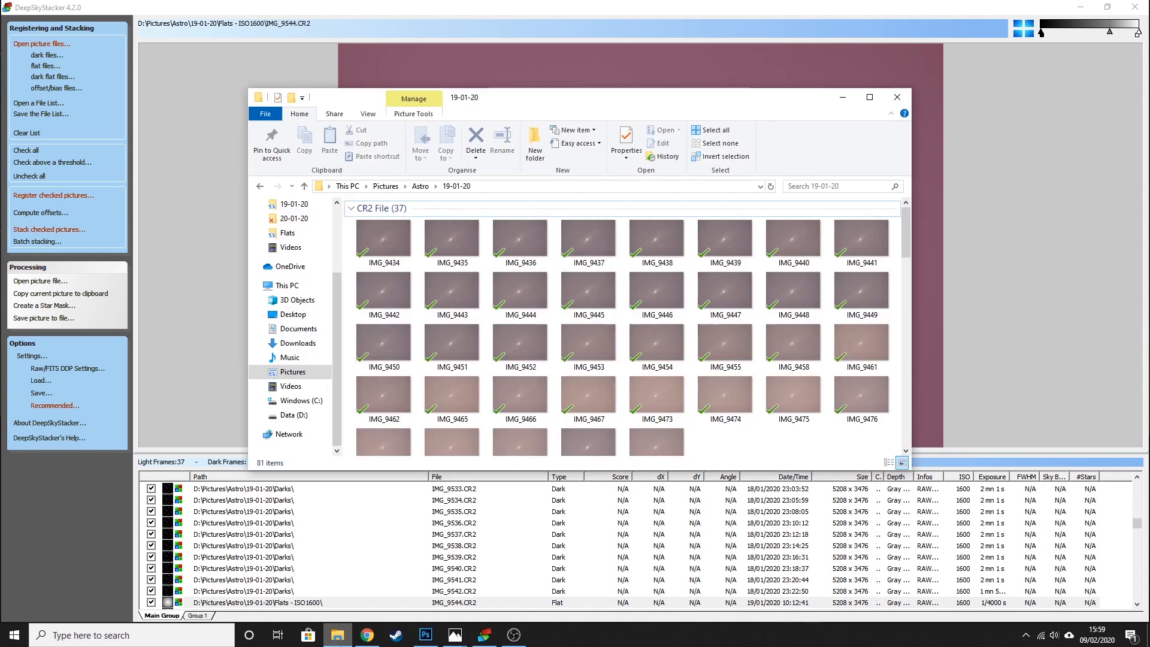
{"action": "left_click_drag", "start_coordinate": [906, 237], "coordinate": [896, 418]}
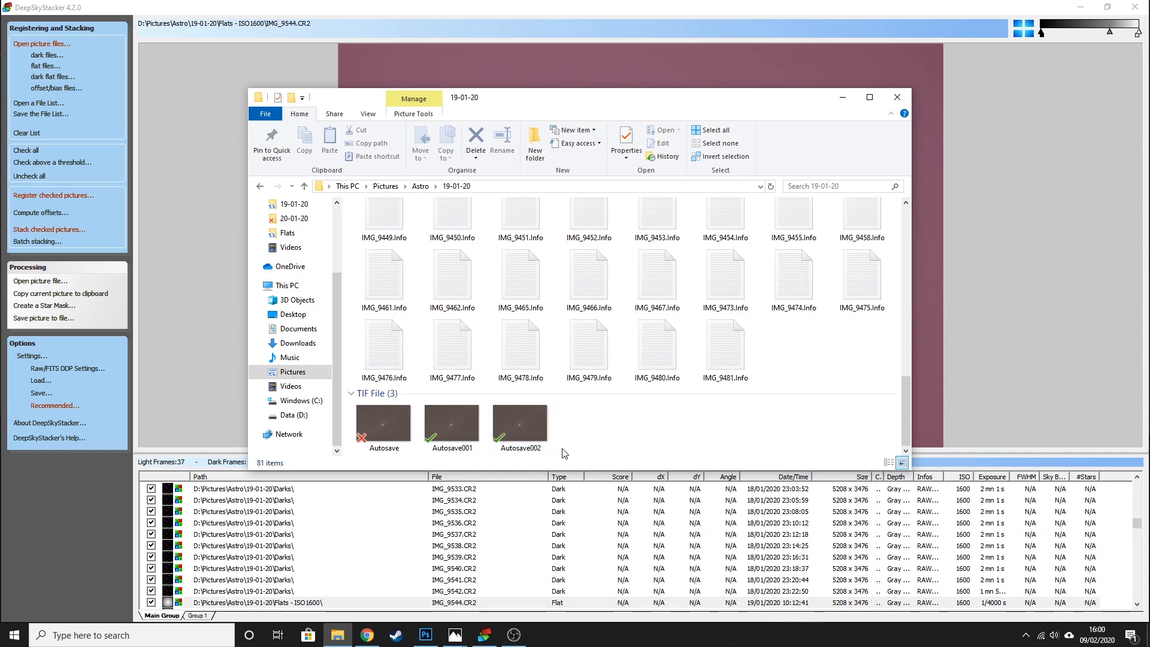
{"action": "left_click", "coordinate": [843, 97]}
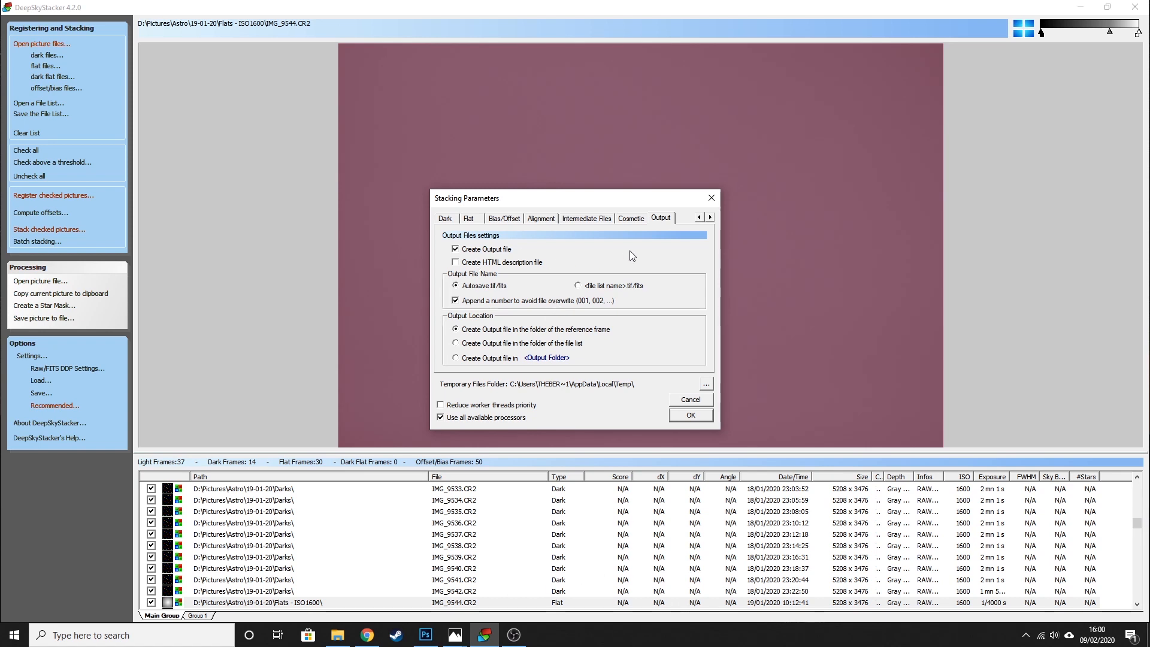
Step: Accept the stacking parameters, register settings and stacking steps as they are to run the registration and stacking of the checked frames
{"action": "left_click", "coordinate": [692, 415]}
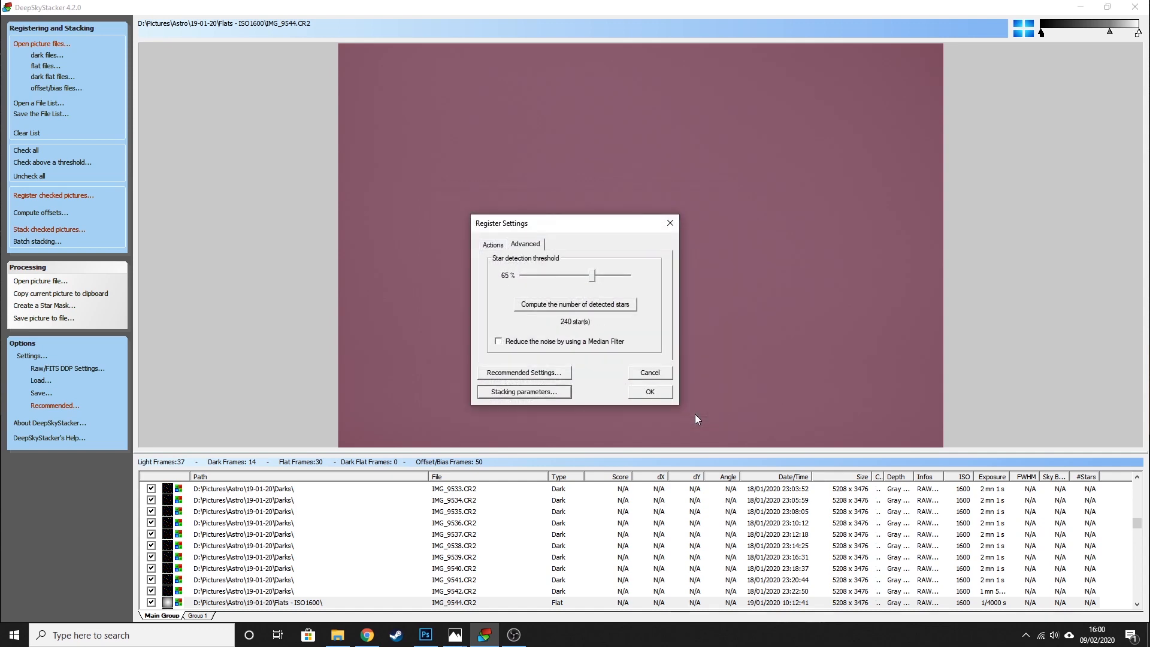
{"action": "left_click", "coordinate": [652, 396]}
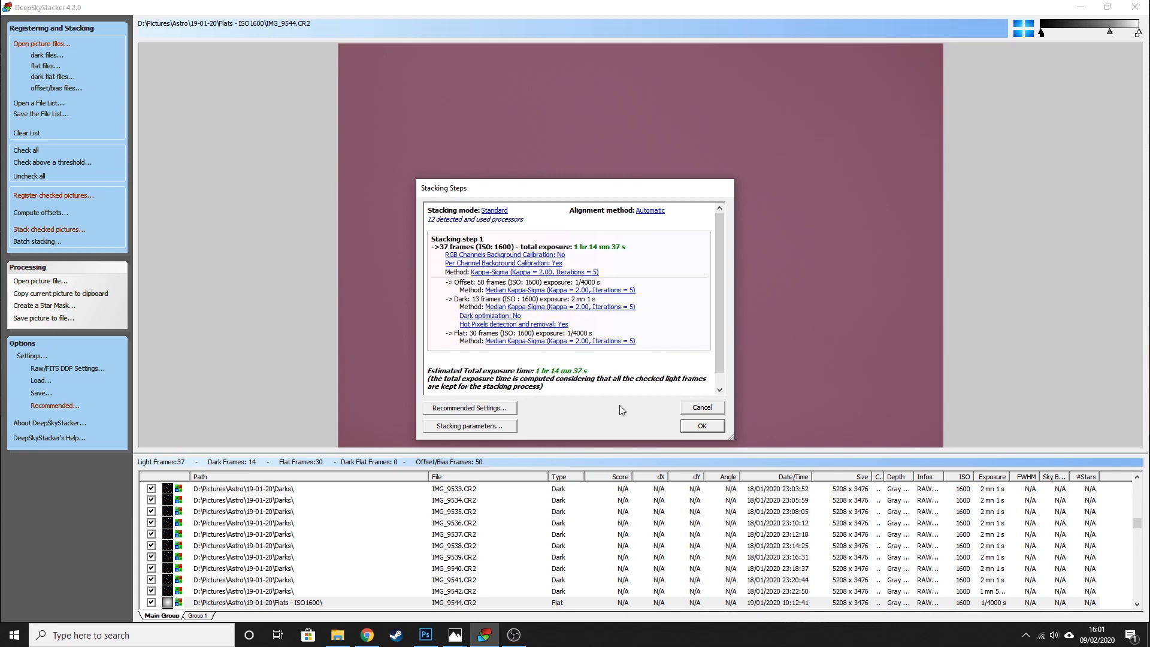
{"action": "left_click", "coordinate": [702, 429]}
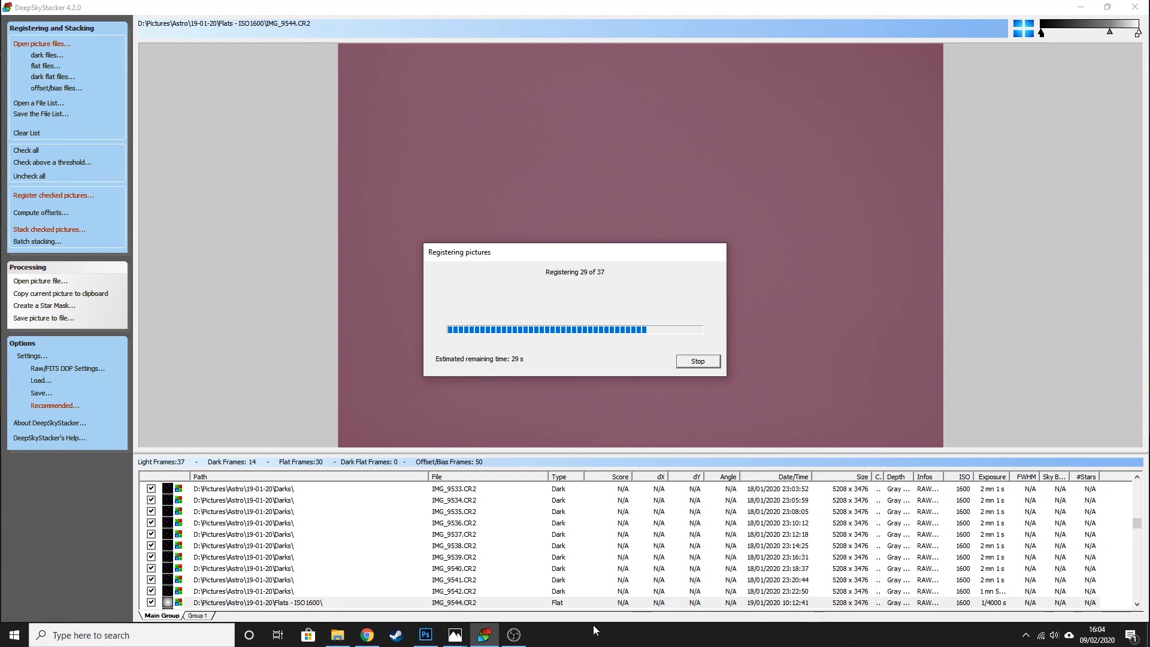
{"action": "mouse_move", "coordinate": [523, 639]}
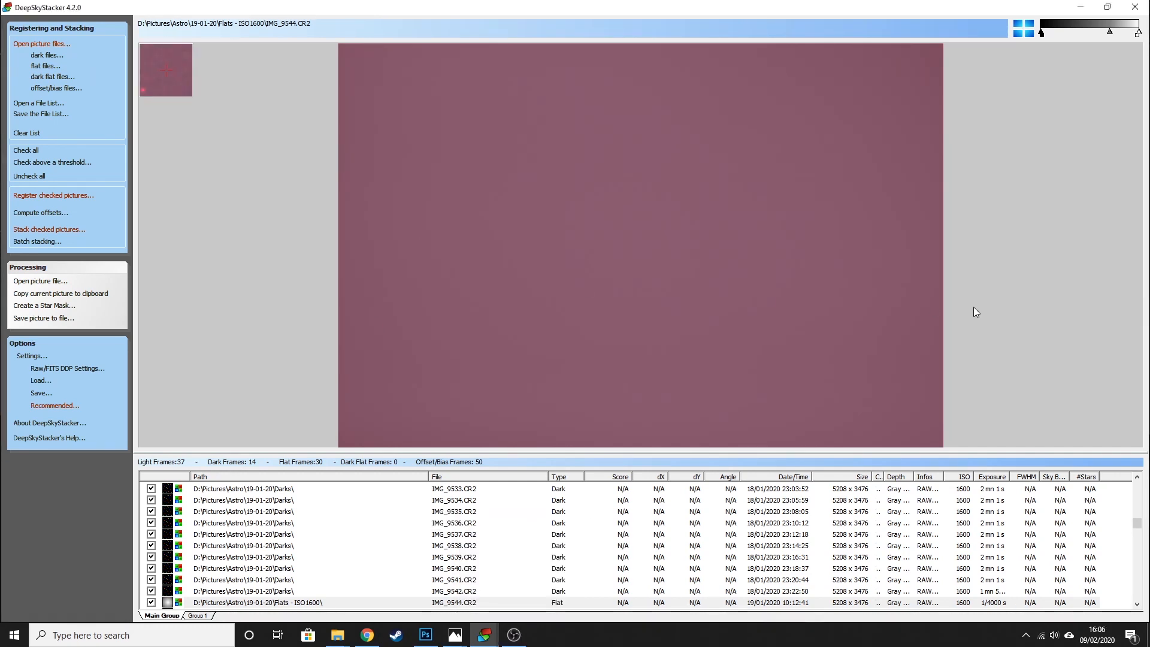
{"action": "mouse_move", "coordinate": [484, 635]}
{"action": "mouse_move", "coordinate": [542, 583]}
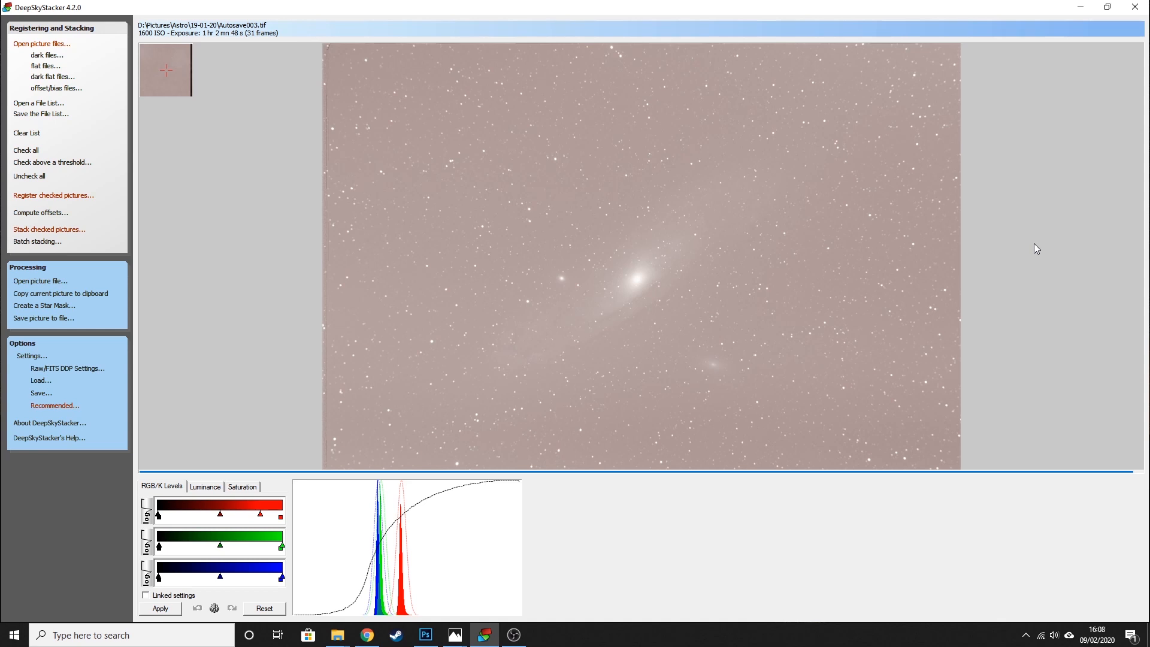
{"action": "mouse_move", "coordinate": [426, 638]}
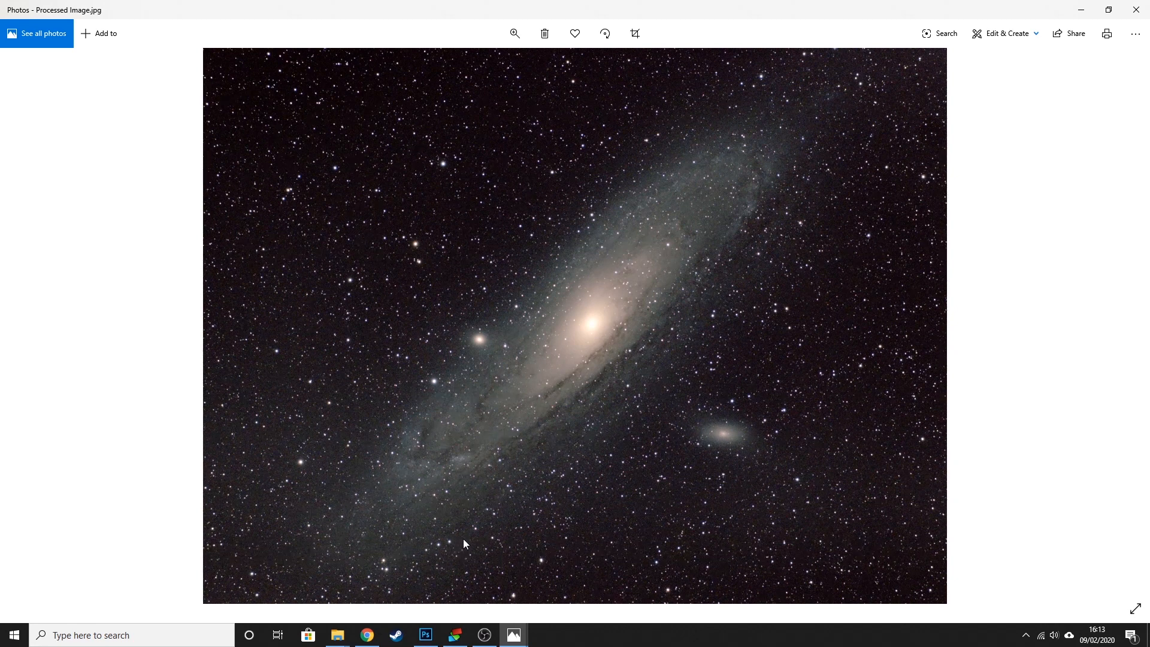
Step: Compare the single frame IMG_9434.CR2 in Photos with the stacked Autosave003.tif in DeepSkyStacker and with Processed Image.jpg in Photos
{"action": "left_click", "coordinate": [514, 635]}
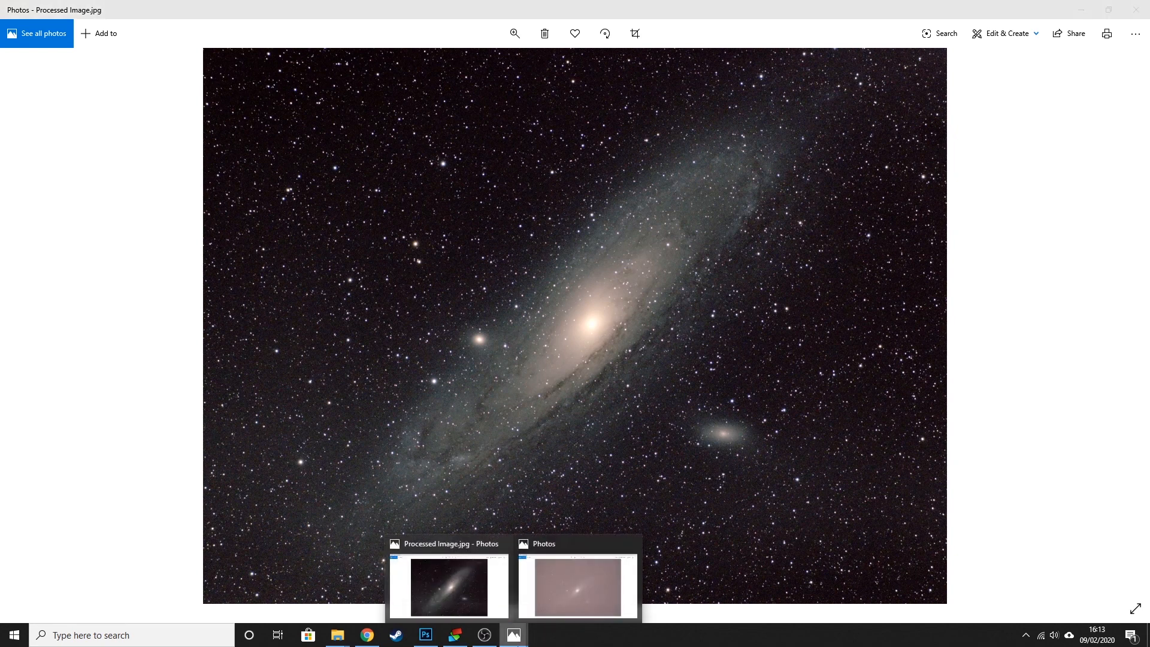
{"action": "left_click", "coordinate": [585, 598]}
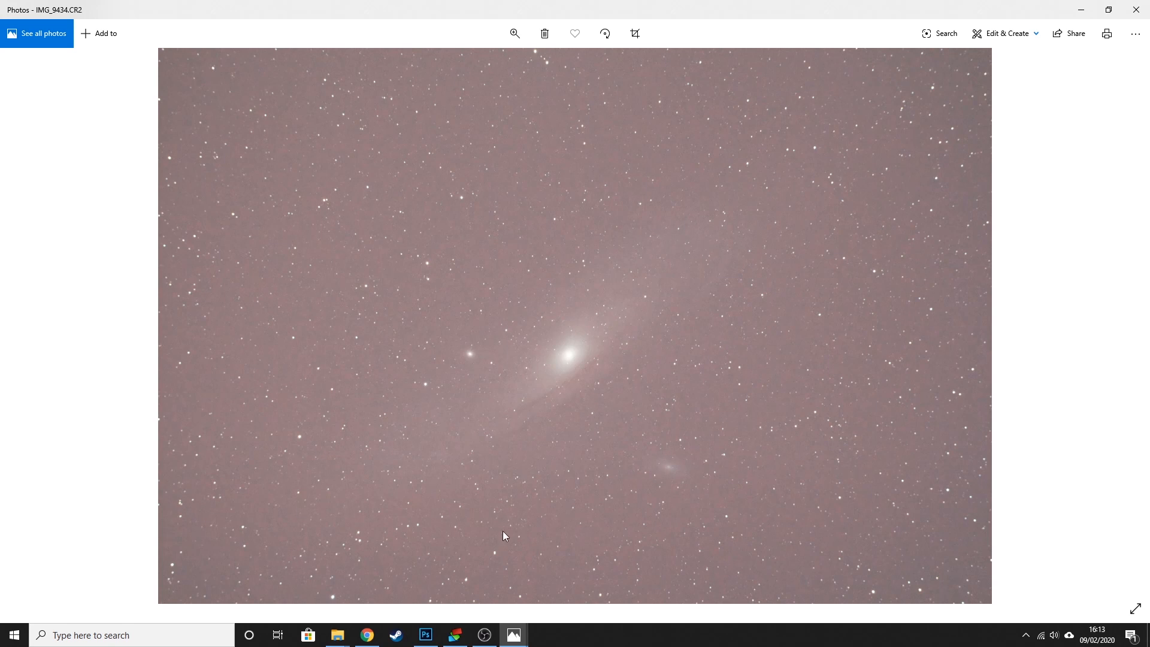
{"action": "left_click", "coordinate": [455, 635]}
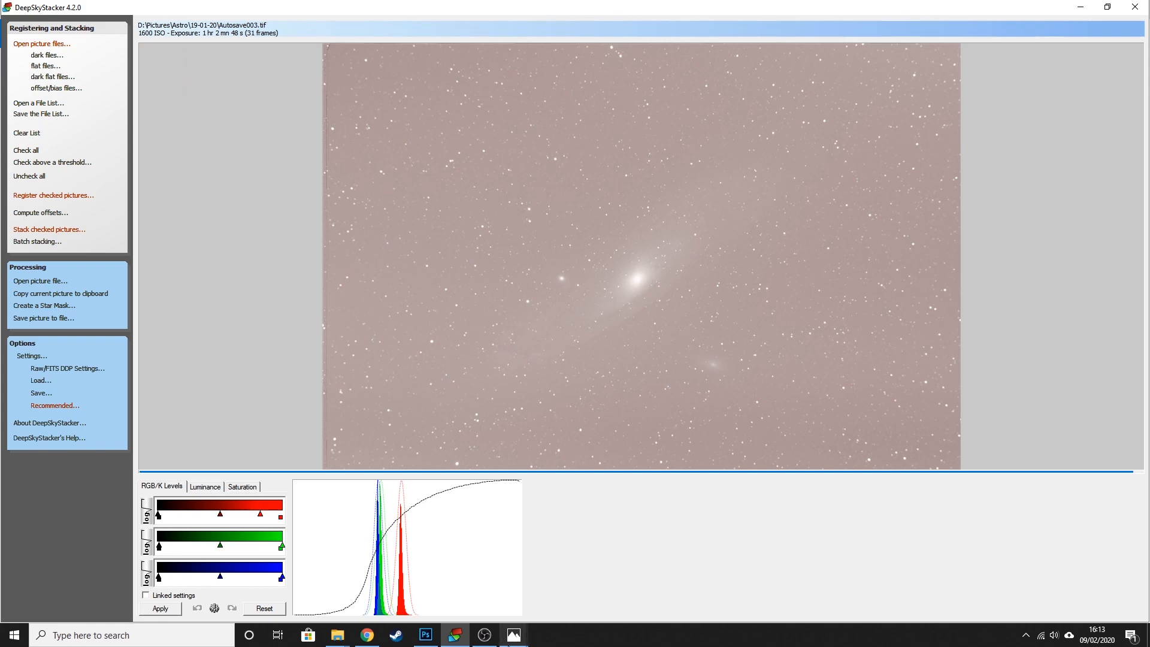
{"action": "mouse_move", "coordinate": [514, 635]}
{"action": "left_click", "coordinate": [449, 571]}
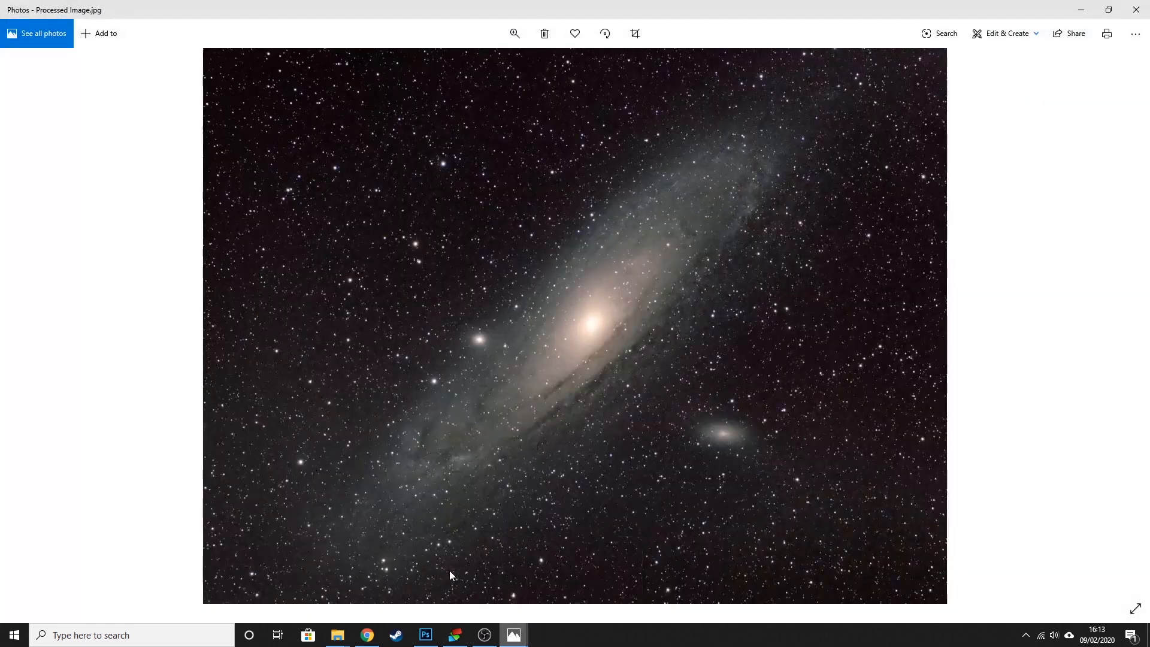